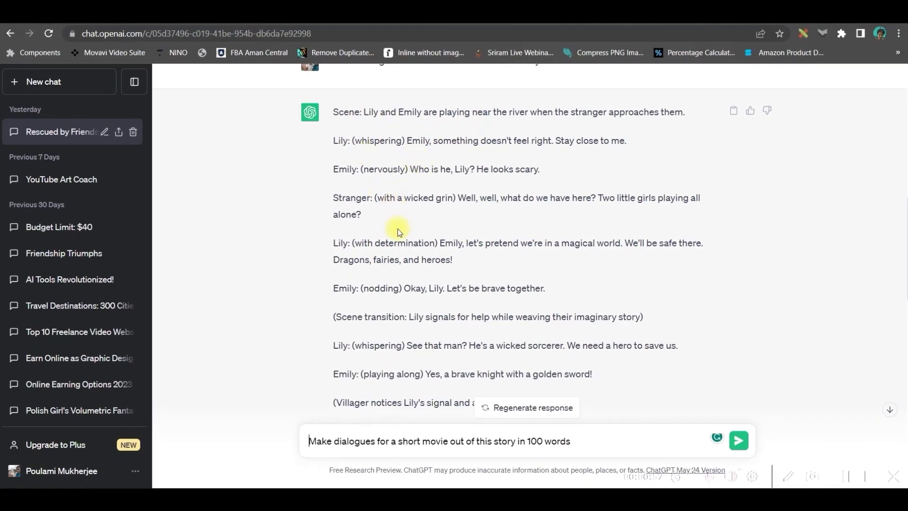
{"action": "scroll", "coordinate": [397, 256], "scroll_direction": "down", "scroll_amount": 2}
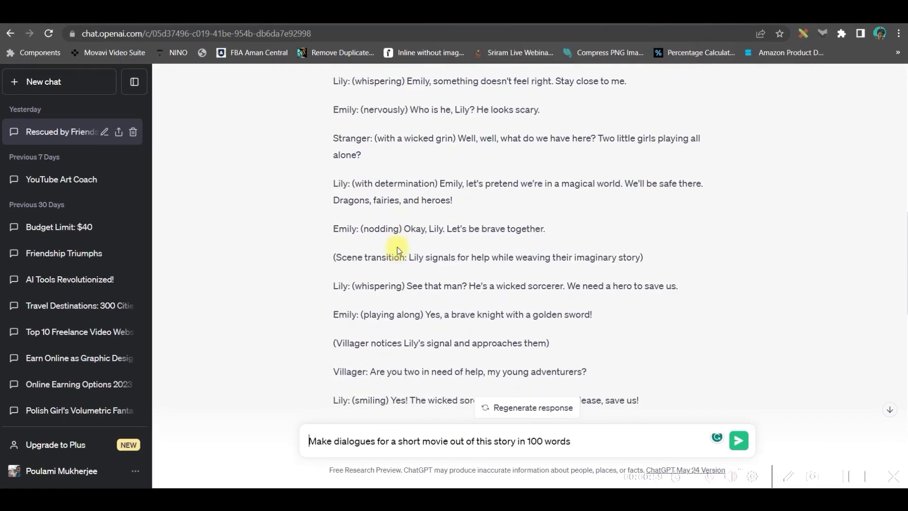
{"action": "scroll", "coordinate": [395, 241], "scroll_direction": "down", "scroll_amount": 2}
{"action": "scroll", "coordinate": [391, 224], "scroll_direction": "down", "scroll_amount": 8}
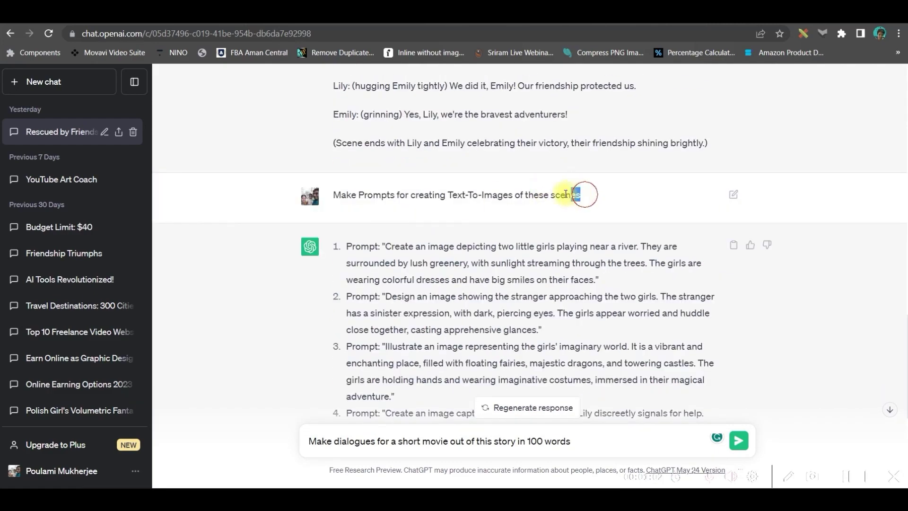
Select the 'Make Prompts for creating Text-To-Images' request in the ChatGPT chat
{"action": "left_click_drag", "start_coordinate": [580, 194], "coordinate": [378, 197]}
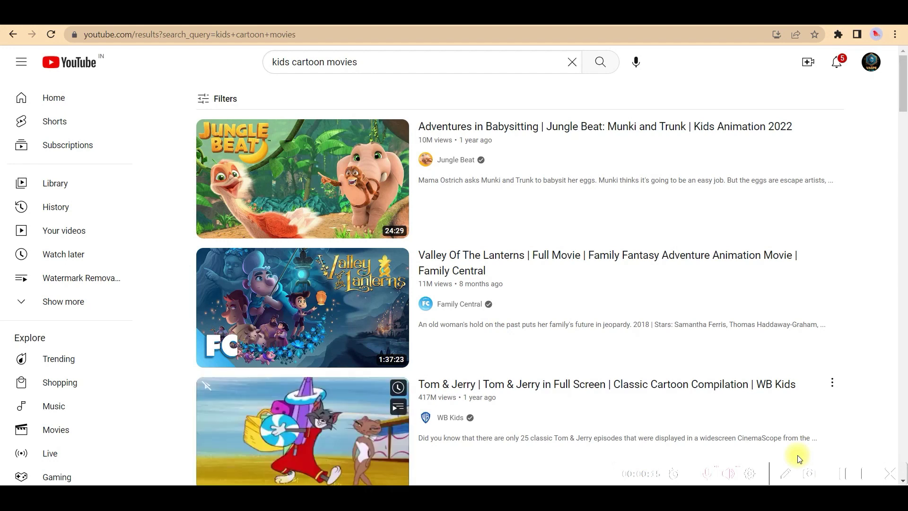
{"action": "scroll", "coordinate": [432, 151], "scroll_direction": "down", "scroll_amount": 1}
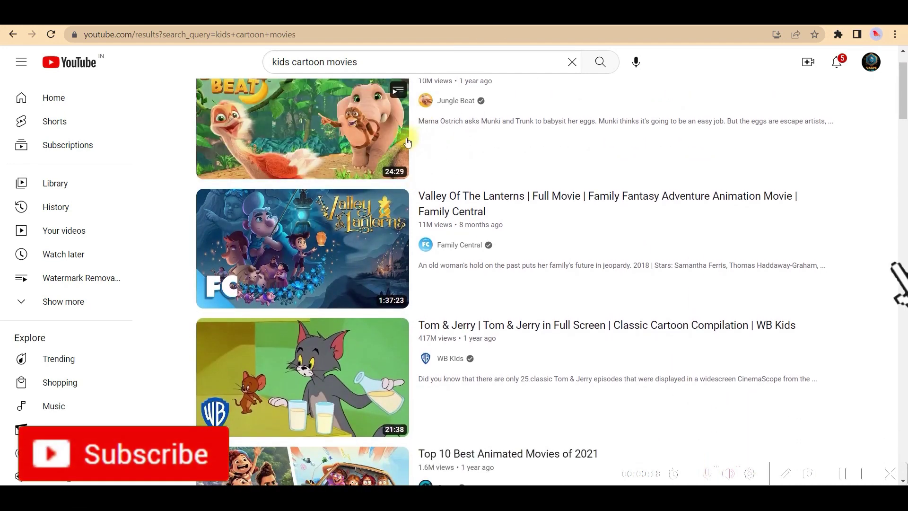
{"action": "scroll", "coordinate": [486, 375], "scroll_direction": "up", "scroll_amount": 1}
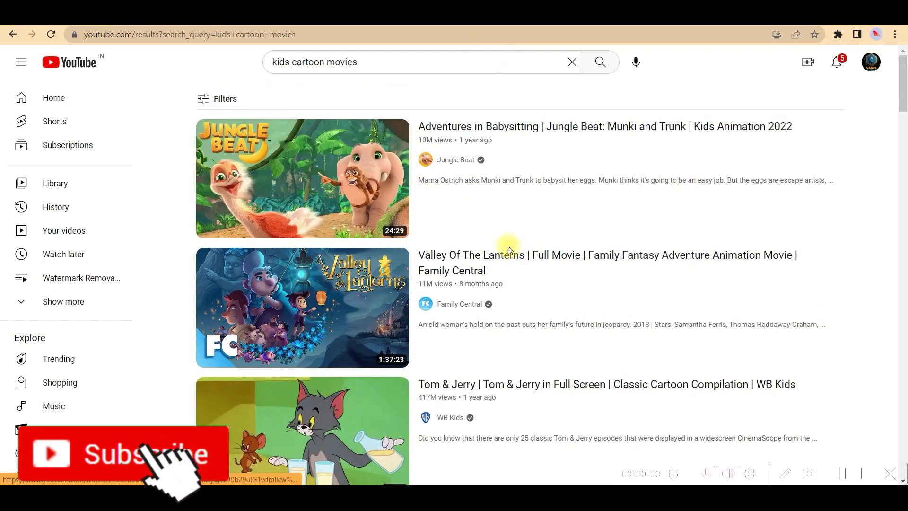
{"action": "scroll", "coordinate": [476, 278], "scroll_direction": "down", "scroll_amount": 3}
{"action": "scroll", "coordinate": [476, 278], "scroll_direction": "down", "scroll_amount": 2}
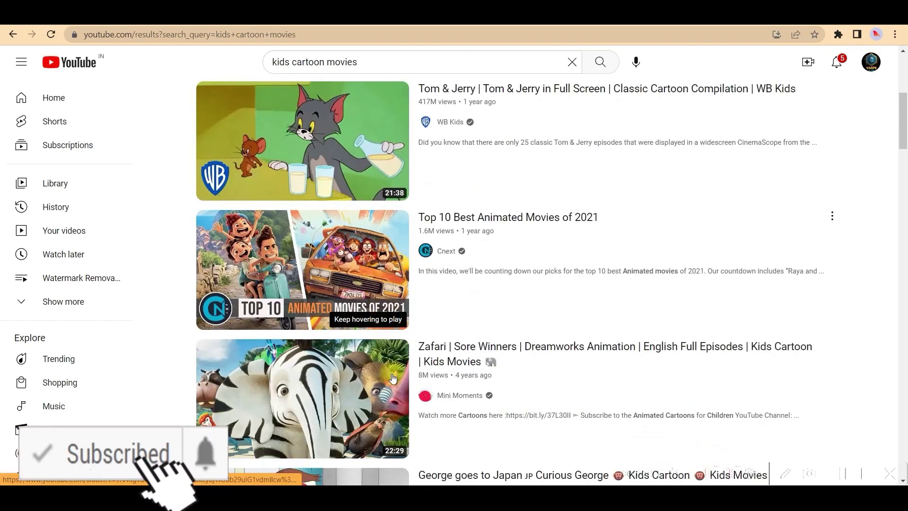
{"action": "scroll", "coordinate": [426, 320], "scroll_direction": "down", "scroll_amount": 3}
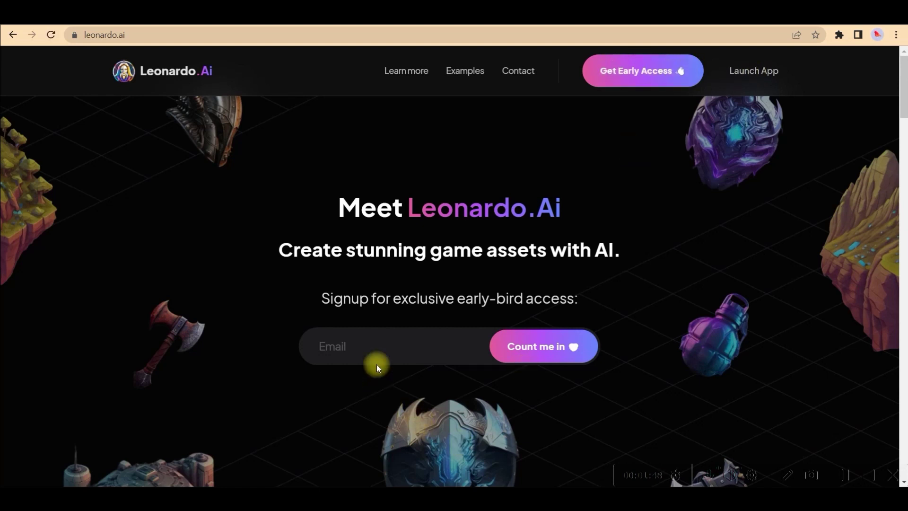
Sign up for Leonardo.Ai early access with the autofilled email, then open app.leonardo.ai from the email
{"action": "left_click", "coordinate": [383, 348]}
{"action": "left_click", "coordinate": [405, 361]}
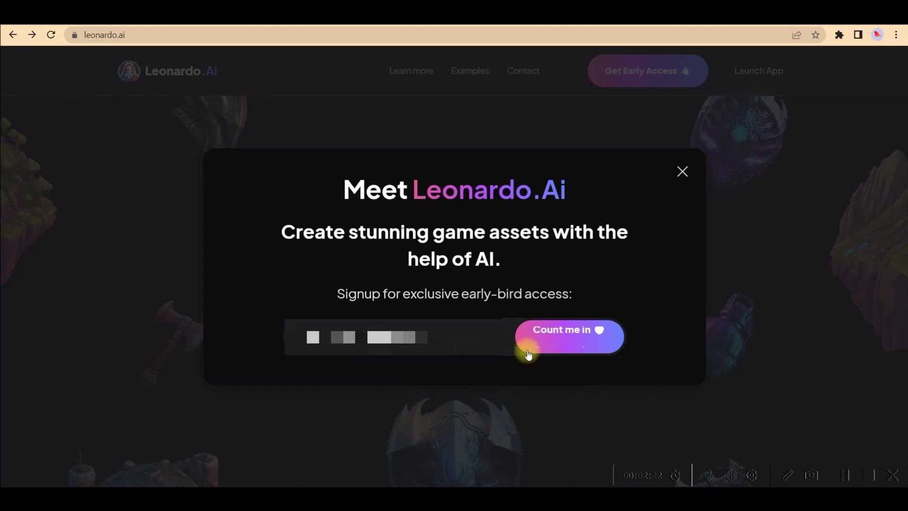
{"action": "left_click", "coordinate": [549, 342]}
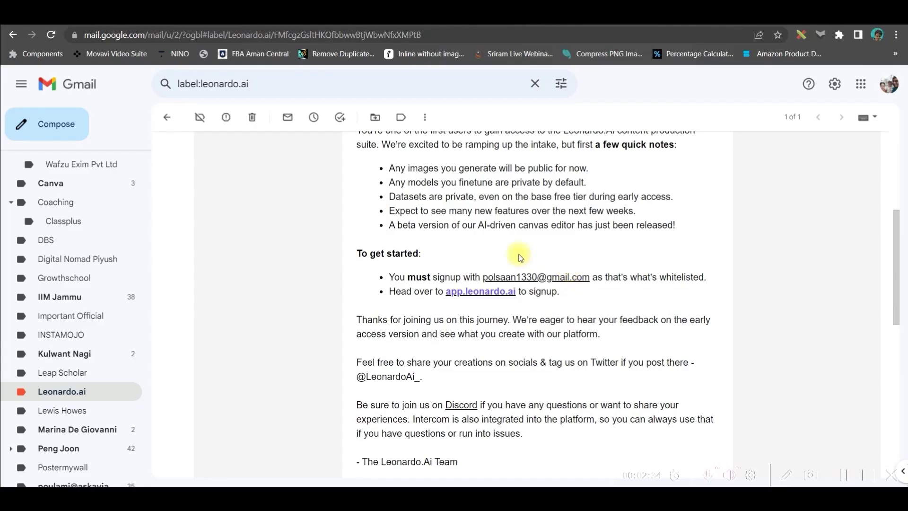
{"action": "scroll", "coordinate": [465, 241], "scroll_direction": "up", "scroll_amount": 5}
{"action": "scroll", "coordinate": [610, 206], "scroll_direction": "down", "scroll_amount": 3}
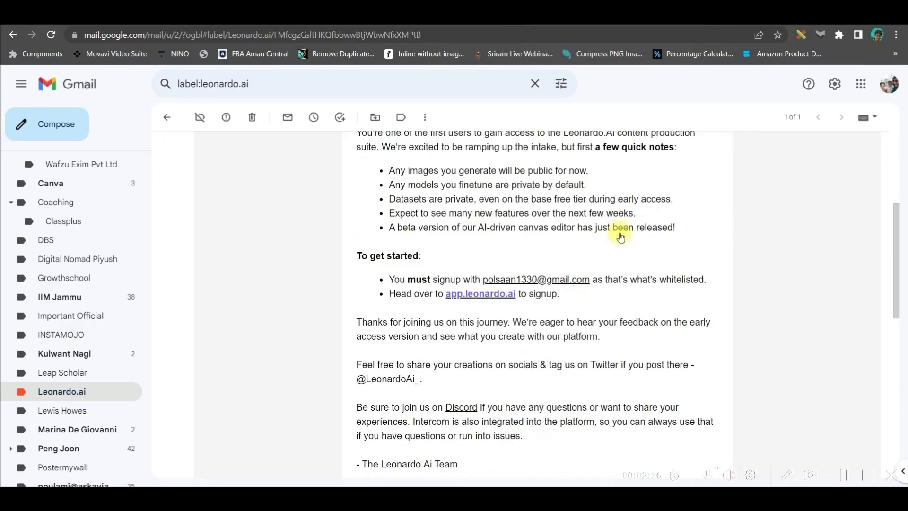
{"action": "left_click", "coordinate": [490, 291]}
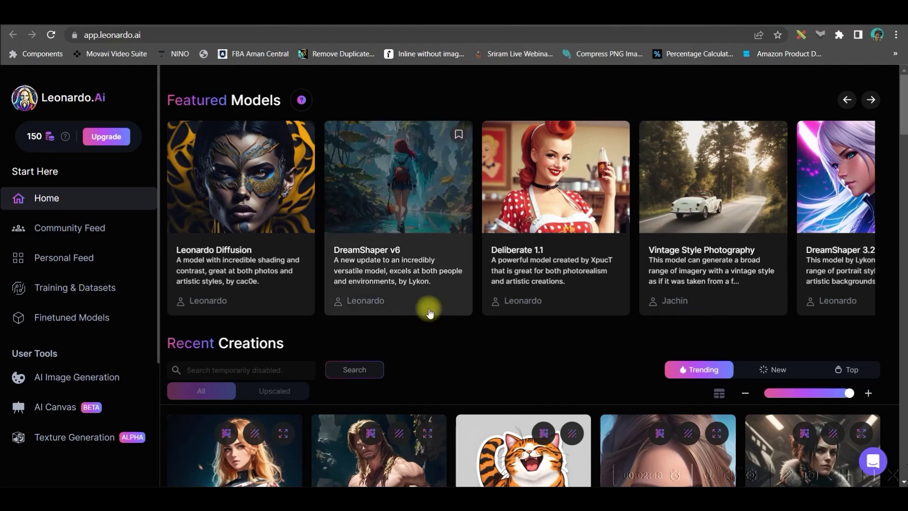
{"action": "scroll", "coordinate": [425, 308], "scroll_direction": "down", "scroll_amount": 3}
{"action": "mouse_move", "coordinate": [76, 376]}
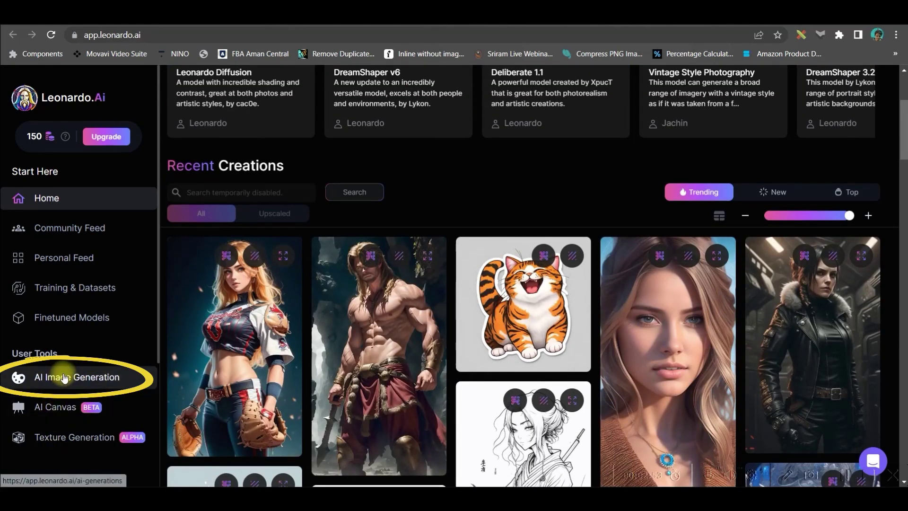
Go to AI Image Generation and review the Pixar-style village background prompt
{"action": "left_click", "coordinate": [64, 378]}
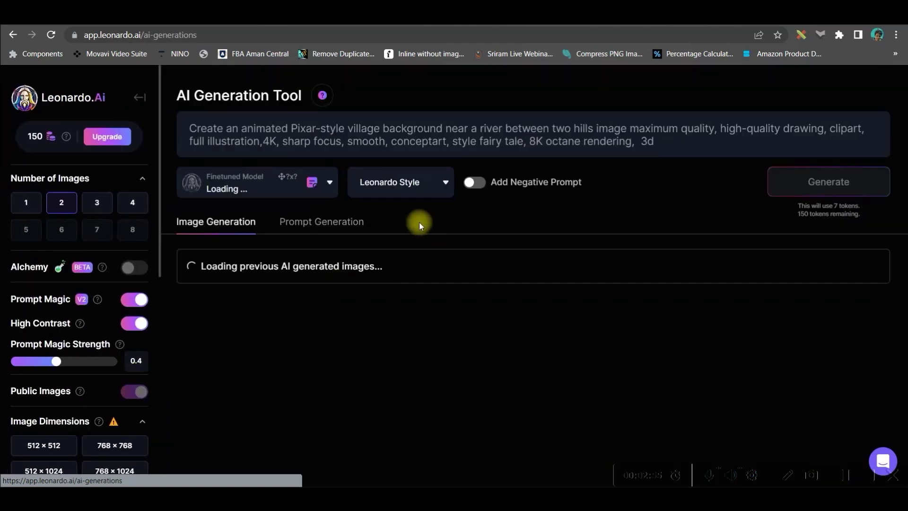
{"action": "left_click_drag", "start_coordinate": [189, 128], "coordinate": [667, 144]}
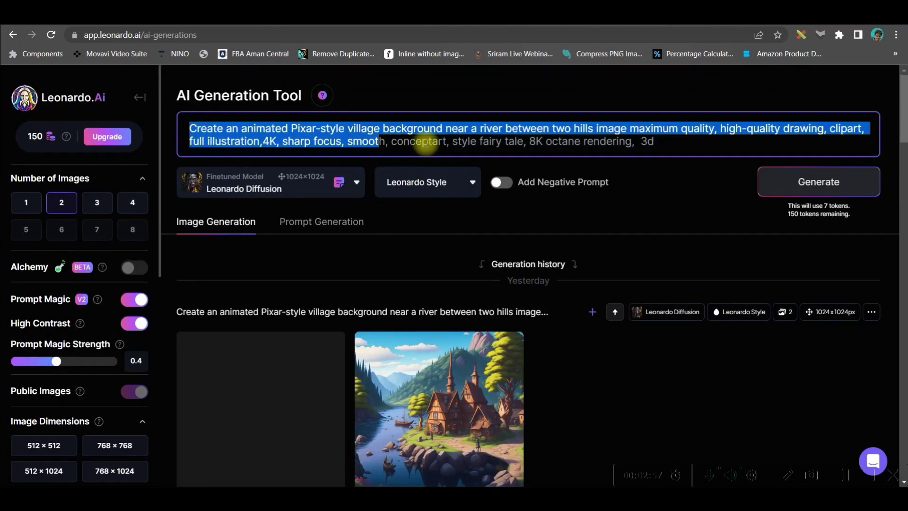
{"action": "left_click", "coordinate": [657, 142]}
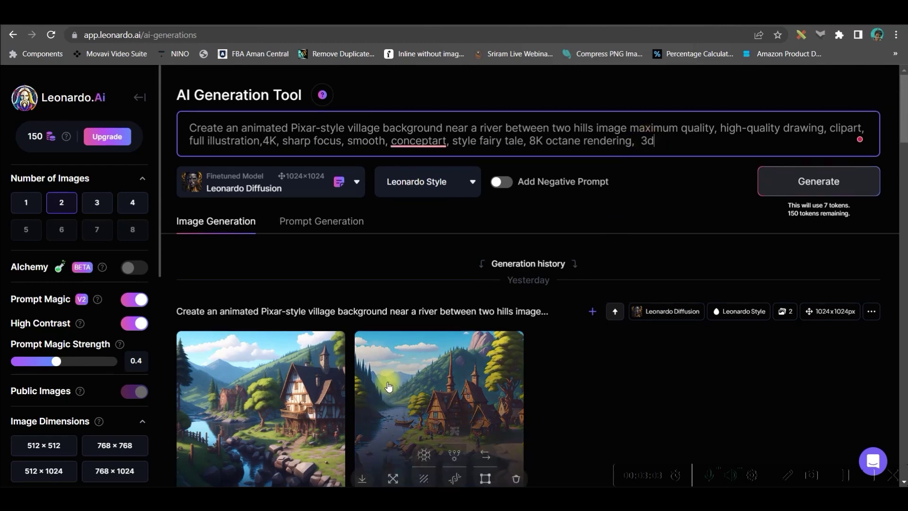
{"action": "scroll", "coordinate": [483, 284], "scroll_direction": "down", "scroll_amount": 5}
{"action": "scroll", "coordinate": [425, 319], "scroll_direction": "up", "scroll_amount": 3}
{"action": "scroll", "coordinate": [372, 406], "scroll_direction": "down", "scroll_amount": 3}
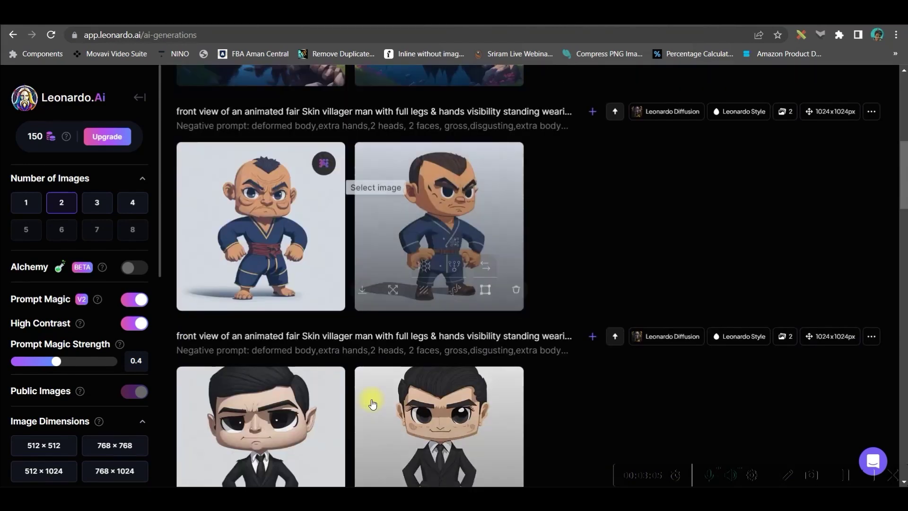
{"action": "scroll", "coordinate": [376, 383], "scroll_direction": "down", "scroll_amount": 3}
{"action": "scroll", "coordinate": [484, 298], "scroll_direction": "up", "scroll_amount": 4}
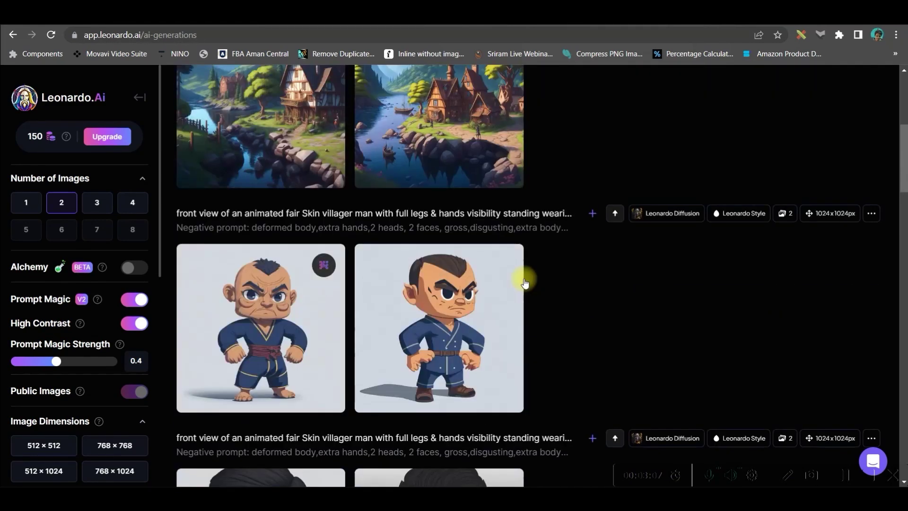
{"action": "scroll", "coordinate": [523, 284], "scroll_direction": "up", "scroll_amount": 5}
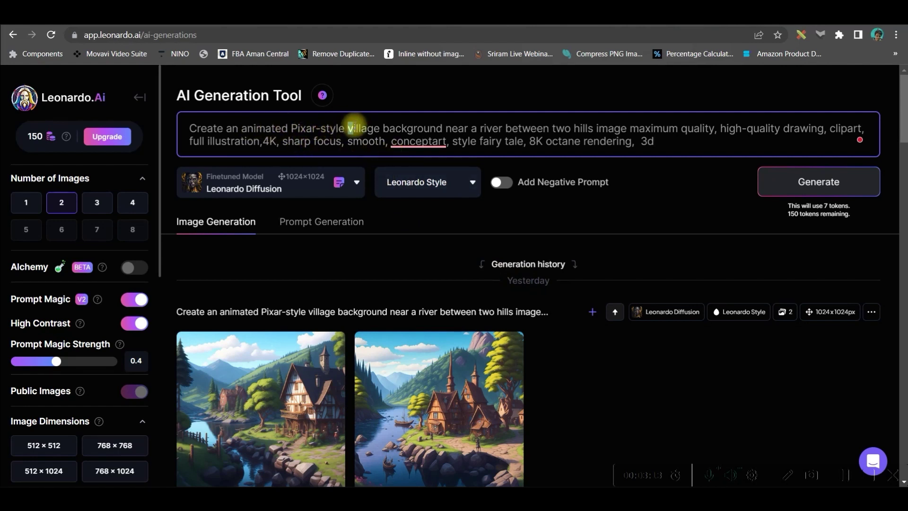
{"action": "left_click_drag", "start_coordinate": [348, 128], "coordinate": [590, 126]}
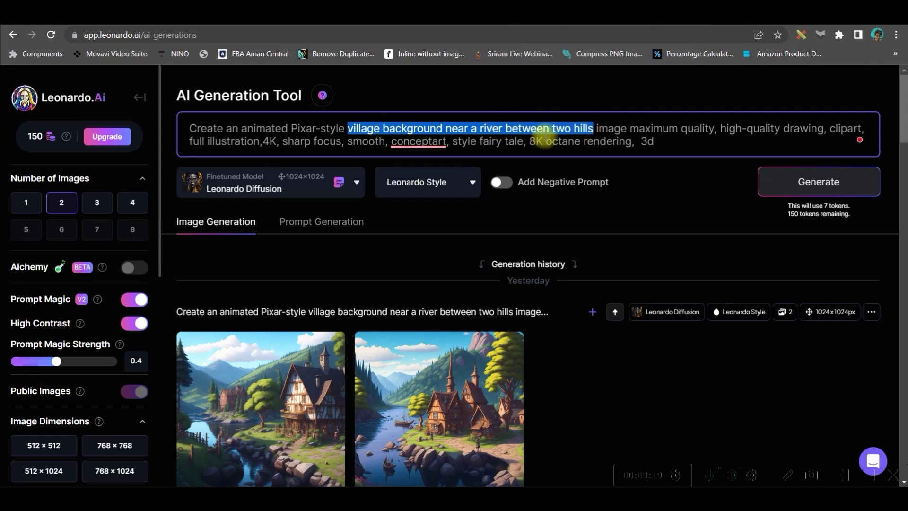
{"action": "left_click", "coordinate": [348, 268]}
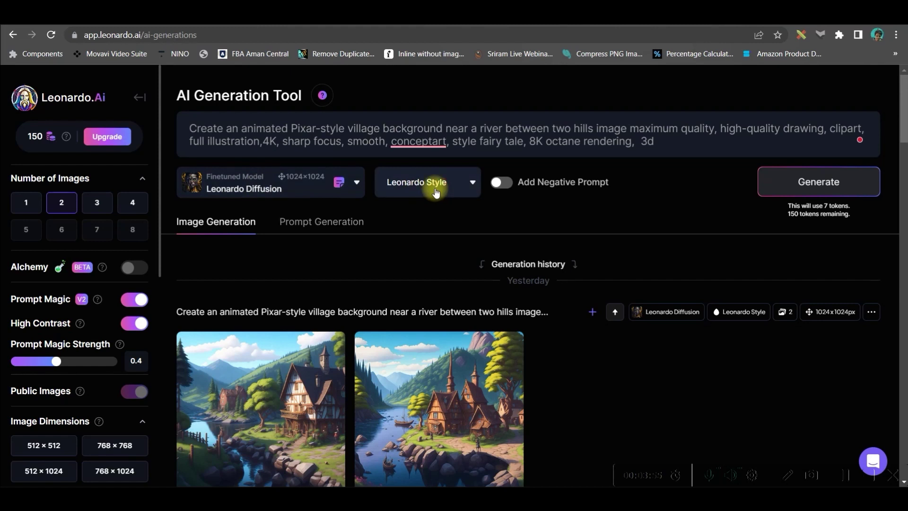
Turn on a negative prompt against deformed bodies and extra hands, and enlarge the second village image
{"action": "left_click", "coordinate": [498, 184]}
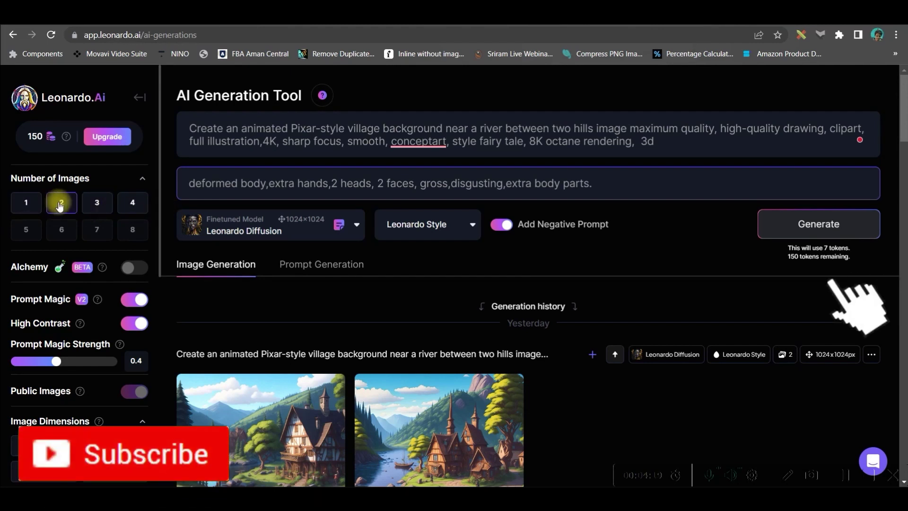
{"action": "scroll", "coordinate": [61, 283], "scroll_direction": "down", "scroll_amount": 2}
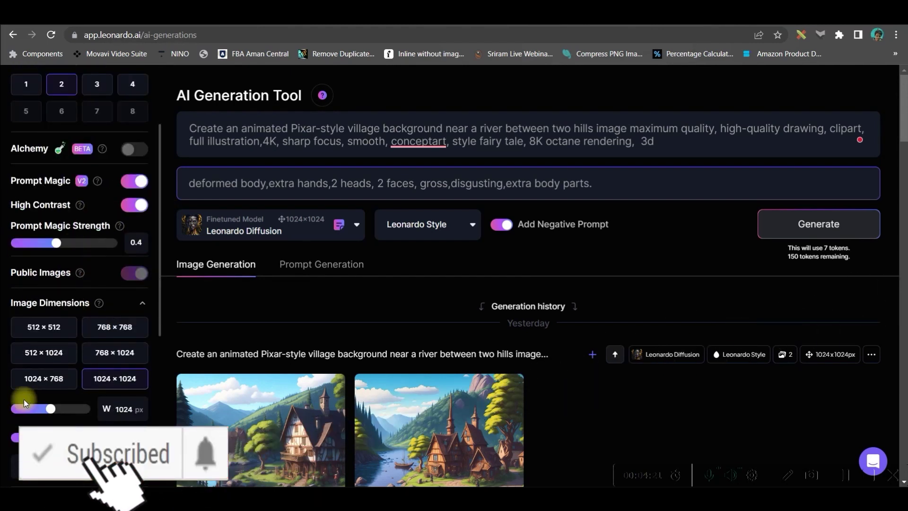
{"action": "scroll", "coordinate": [107, 340], "scroll_direction": "down", "scroll_amount": 2}
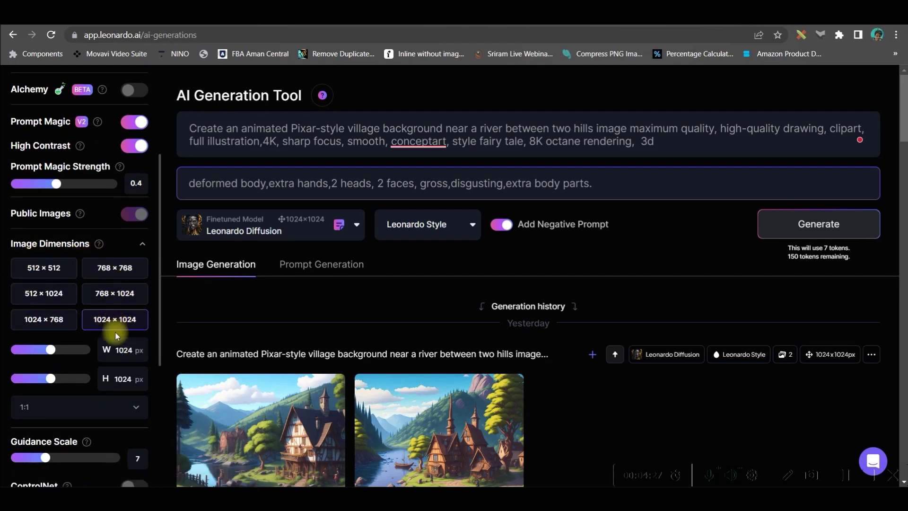
{"action": "scroll", "coordinate": [127, 385], "scroll_direction": "down", "scroll_amount": 5}
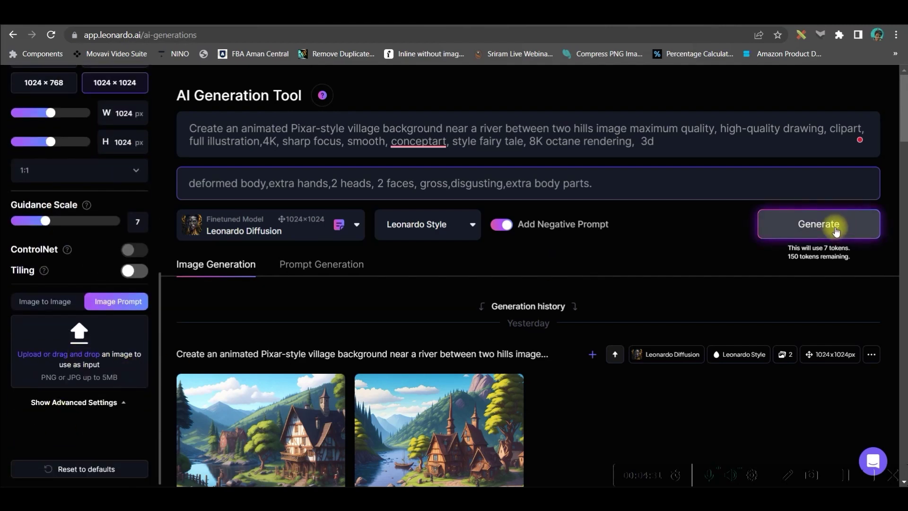
{"action": "scroll", "coordinate": [217, 336], "scroll_direction": "down", "scroll_amount": 3}
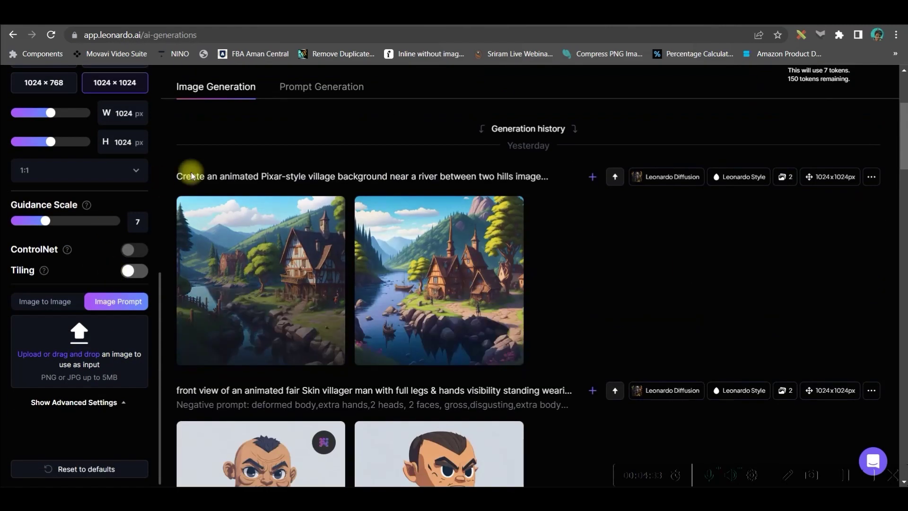
{"action": "left_click", "coordinate": [442, 266]}
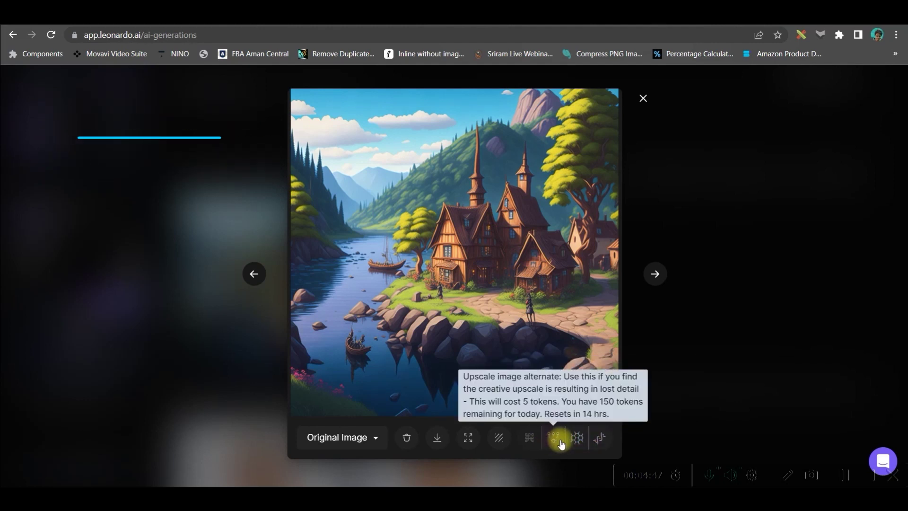
Download the enlarged village image as a JPG and close the image viewer
{"action": "left_click", "coordinate": [438, 438]}
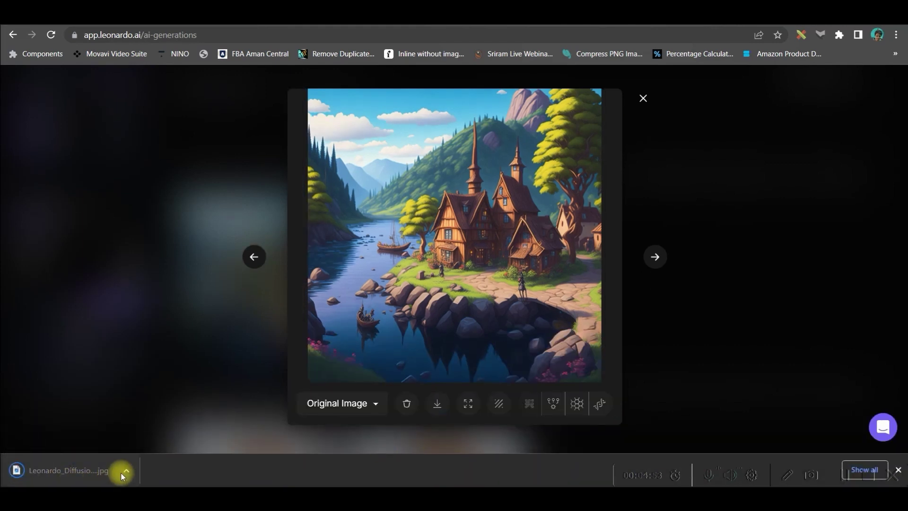
{"action": "left_click", "coordinate": [643, 92]}
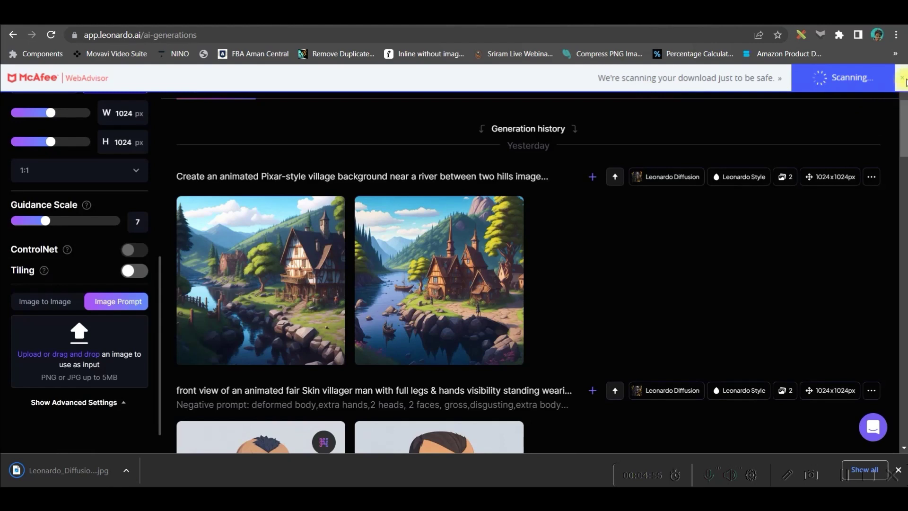
{"action": "scroll", "coordinate": [528, 284], "scroll_direction": "up", "scroll_amount": 5}
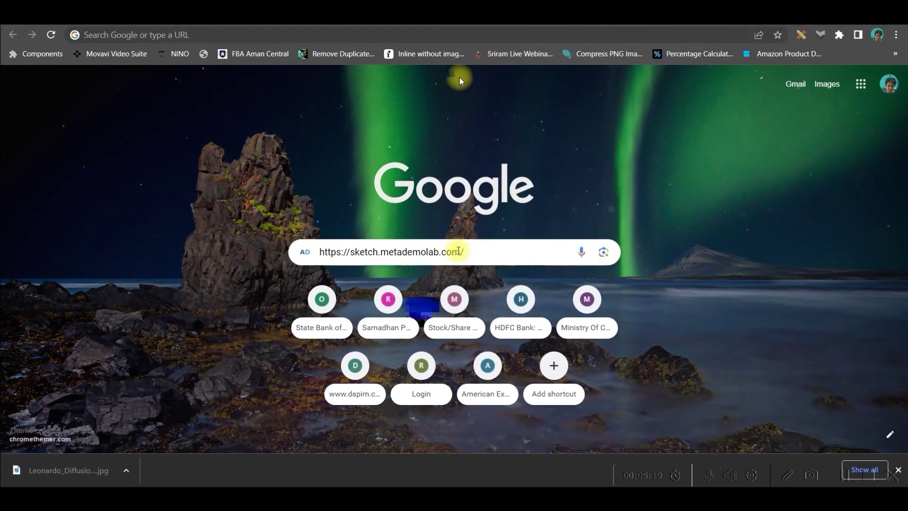
{"action": "key", "text": "Return"}
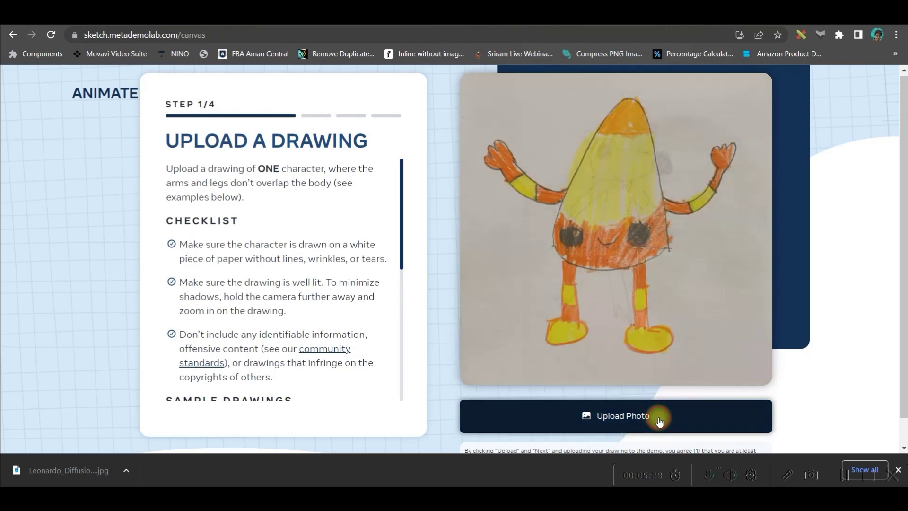
Upload the Leonardo girl JPG from the LEONARDO.AI New folder and agree to the consent terms
{"action": "left_click", "coordinate": [658, 420]}
{"action": "left_click", "coordinate": [124, 37]}
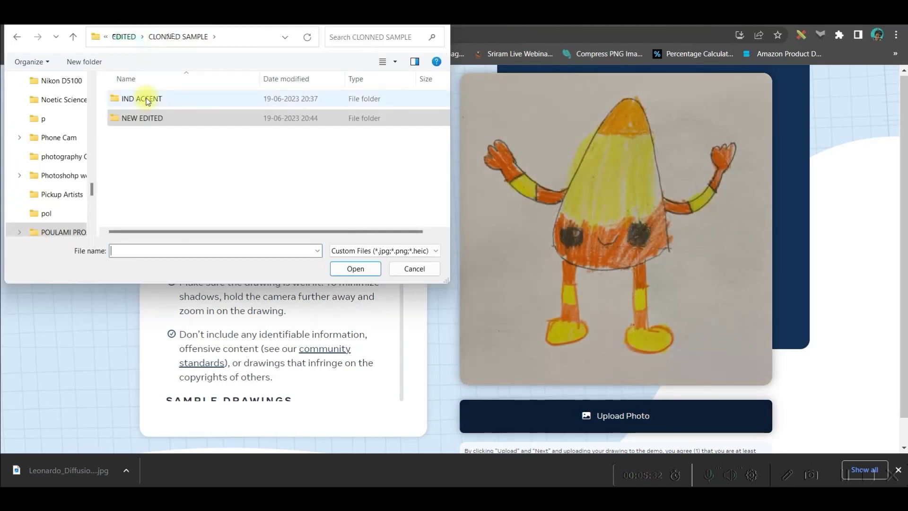
{"action": "left_click", "coordinate": [124, 36]}
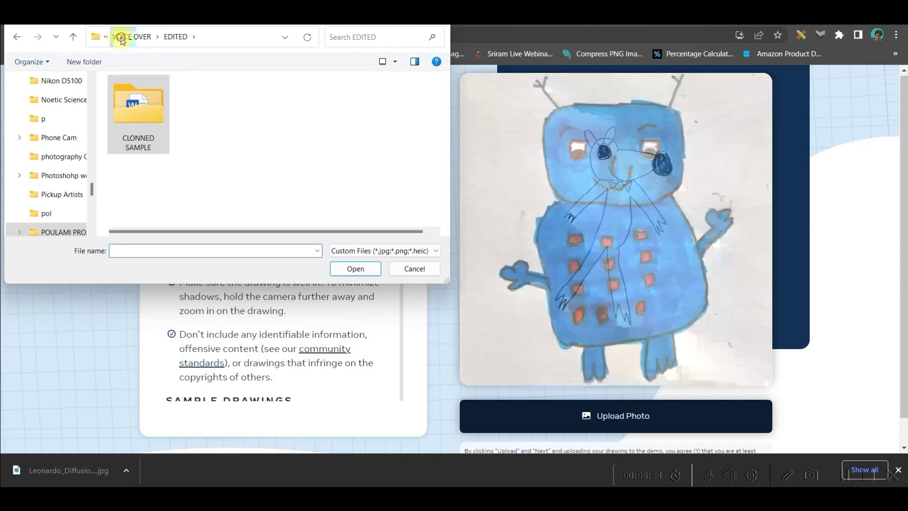
{"action": "left_click", "coordinate": [123, 36]}
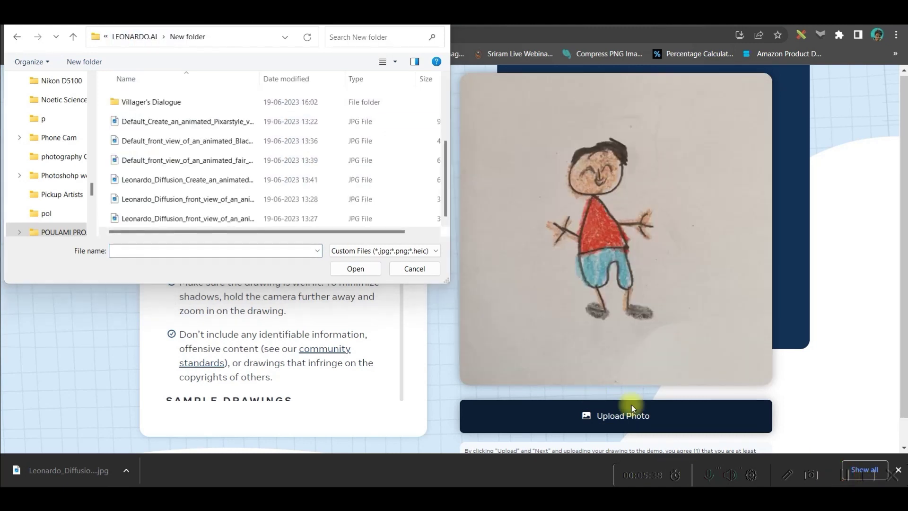
{"action": "left_click", "coordinate": [206, 218]}
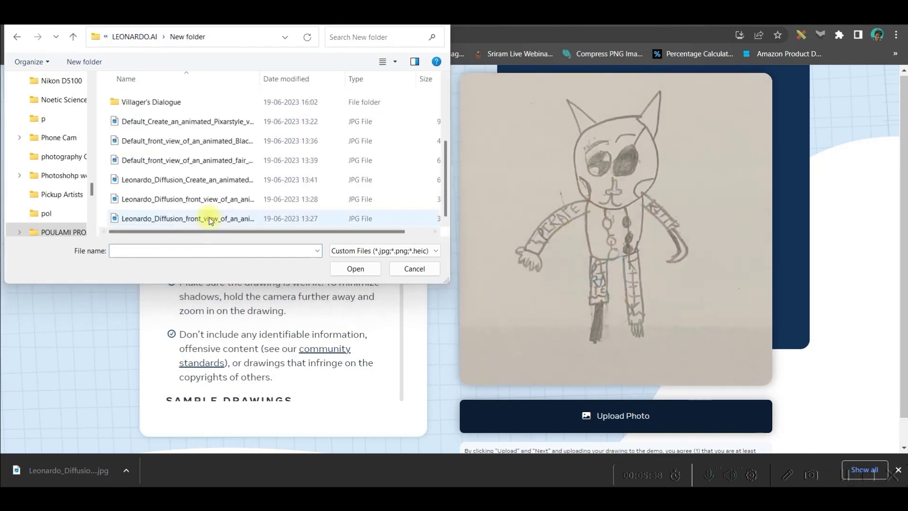
{"action": "left_click", "coordinate": [350, 268]}
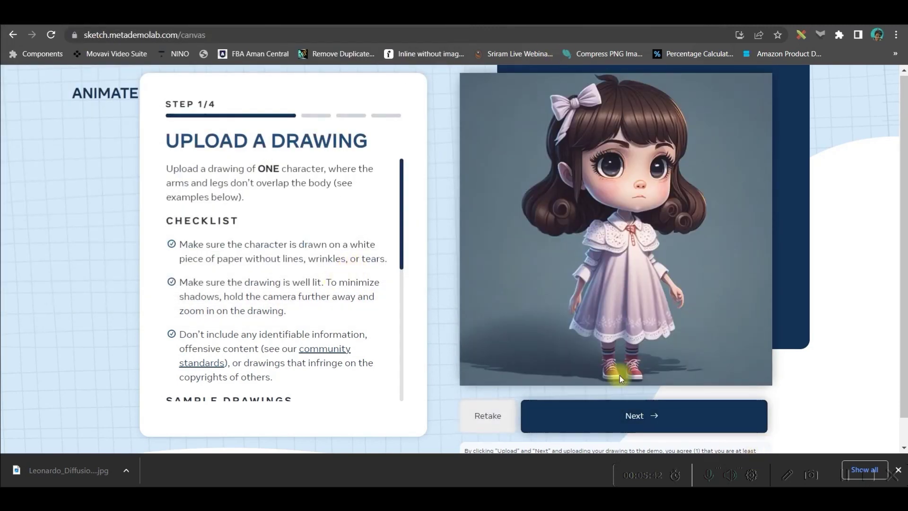
{"action": "left_click", "coordinate": [659, 415]}
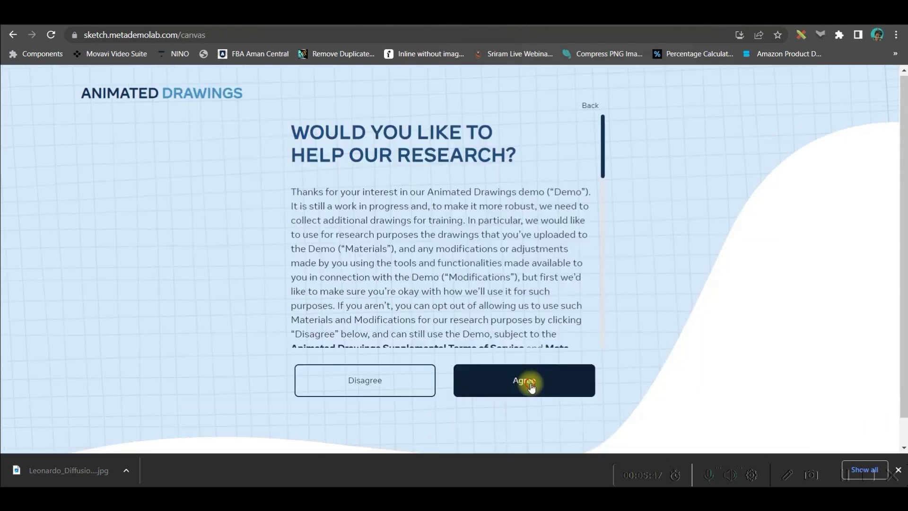
{"action": "left_click", "coordinate": [524, 383]}
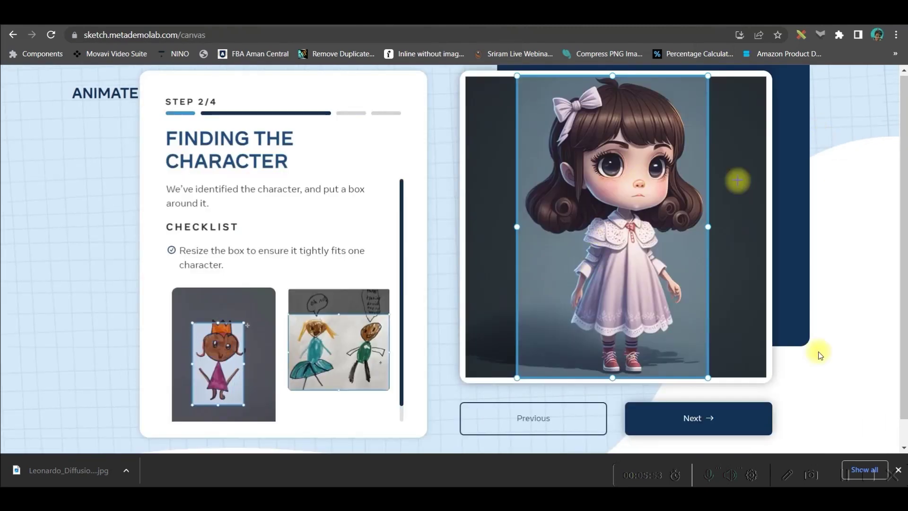
Accept the character box and erase stray mask areas with a larger eraser brush
{"action": "left_click", "coordinate": [709, 424]}
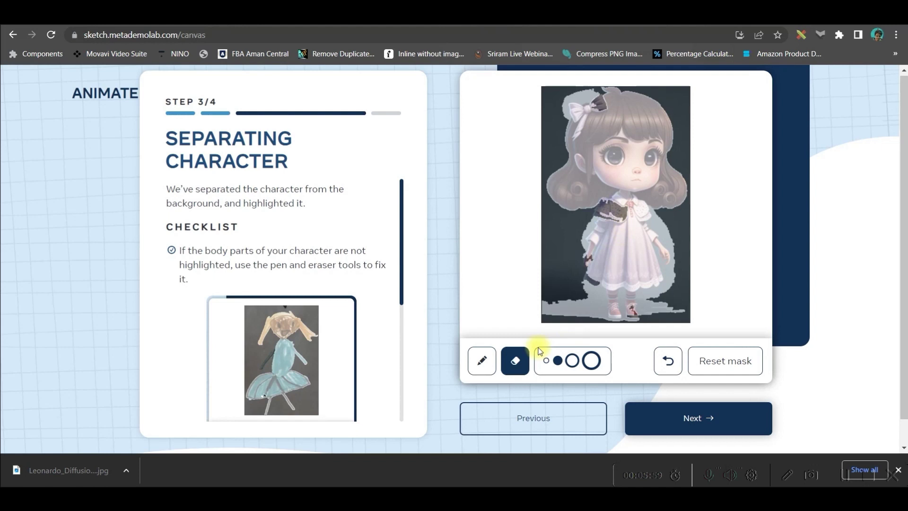
{"action": "left_click", "coordinate": [514, 363]}
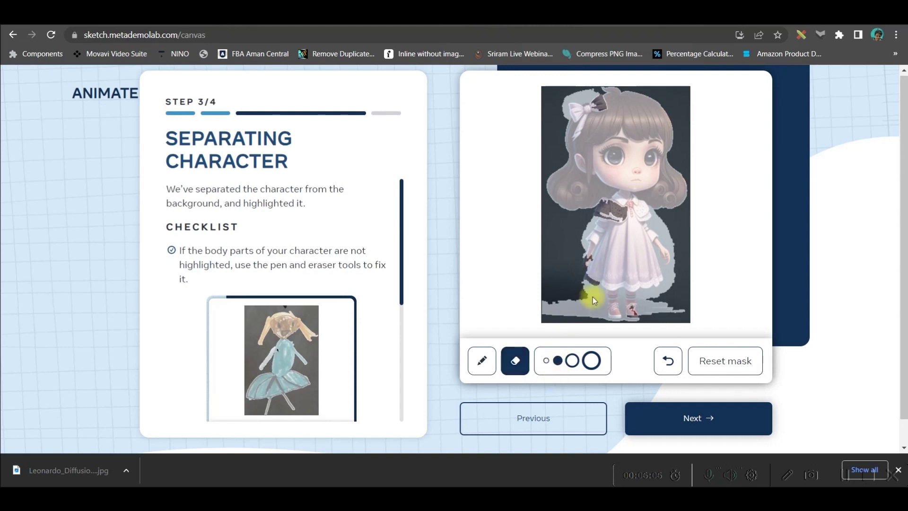
{"action": "left_click", "coordinate": [571, 360]}
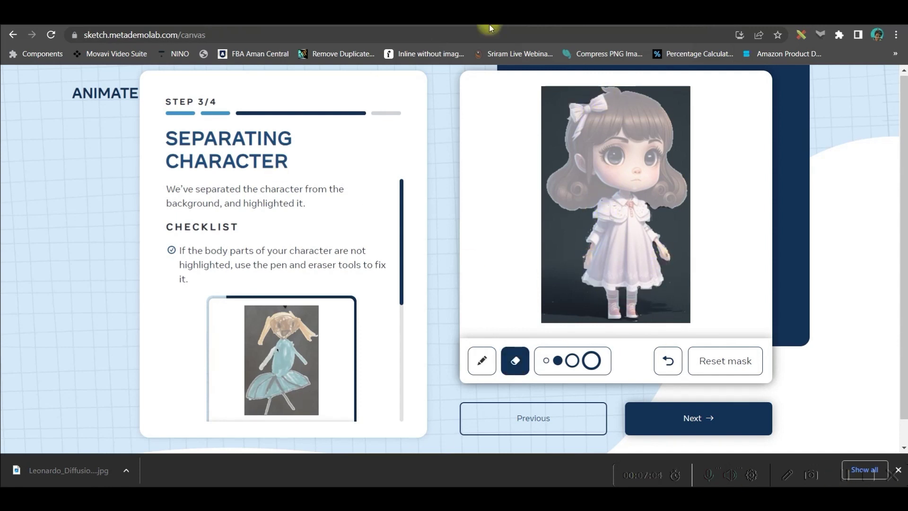
{"action": "left_click", "coordinate": [705, 408]}
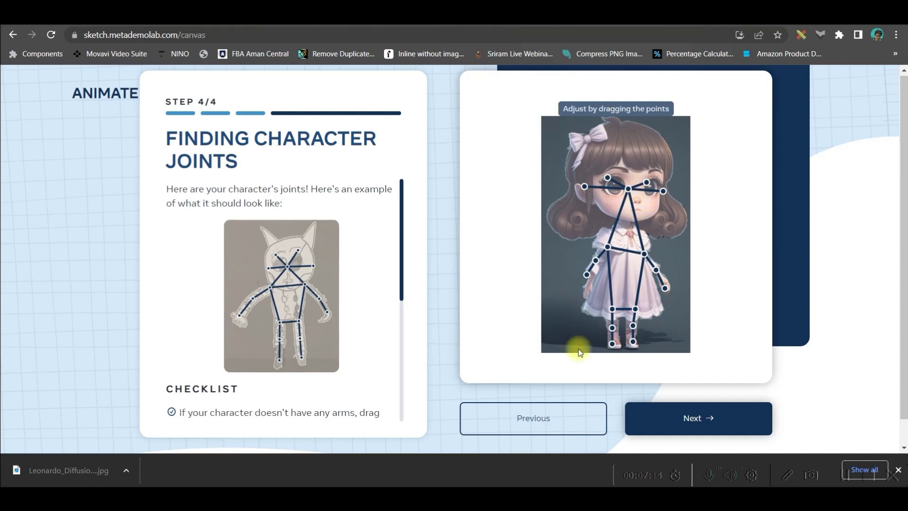
Lower a wrist joint and nudge the head joint, then confirm the skeleton
{"action": "left_click_drag", "start_coordinate": [587, 274], "coordinate": [587, 288]}
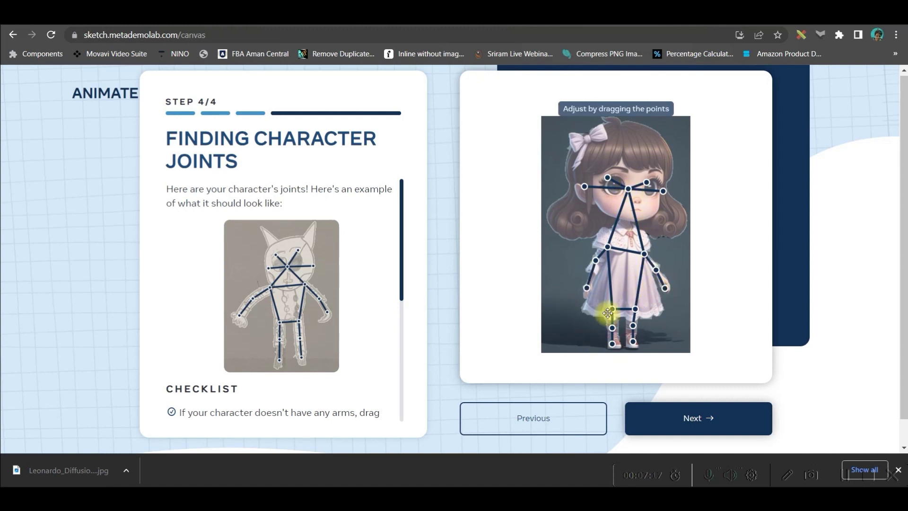
{"action": "left_click_drag", "start_coordinate": [628, 187], "coordinate": [634, 183]}
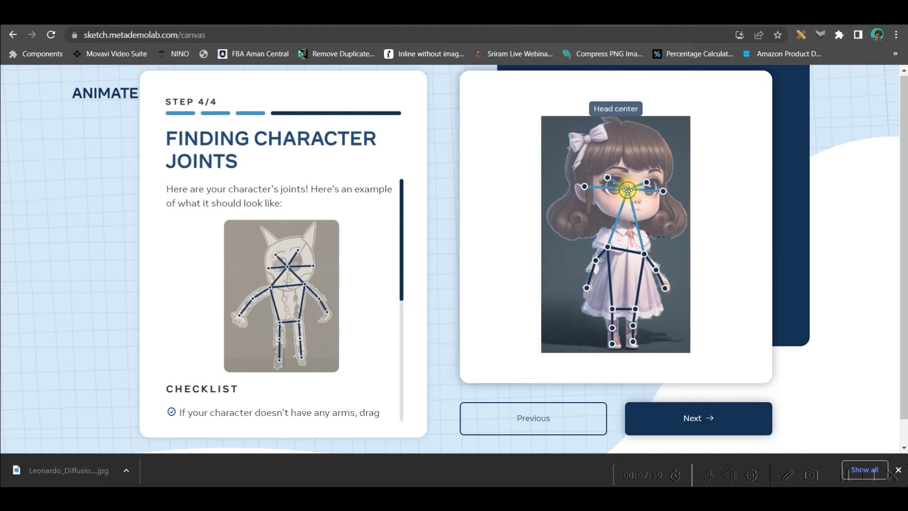
{"action": "left_click", "coordinate": [712, 417]}
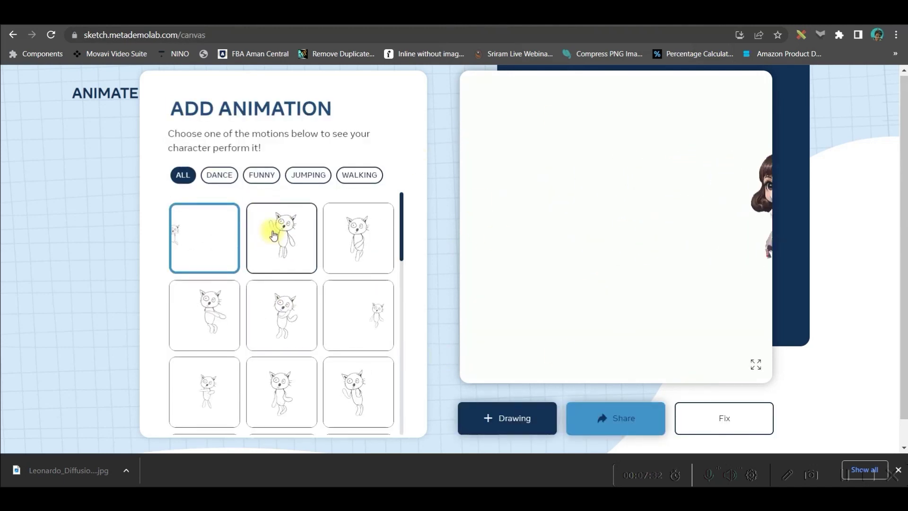
Apply the first walking motion to the girl and preview it full screen
{"action": "left_click", "coordinate": [219, 175]}
{"action": "left_click", "coordinate": [359, 174]}
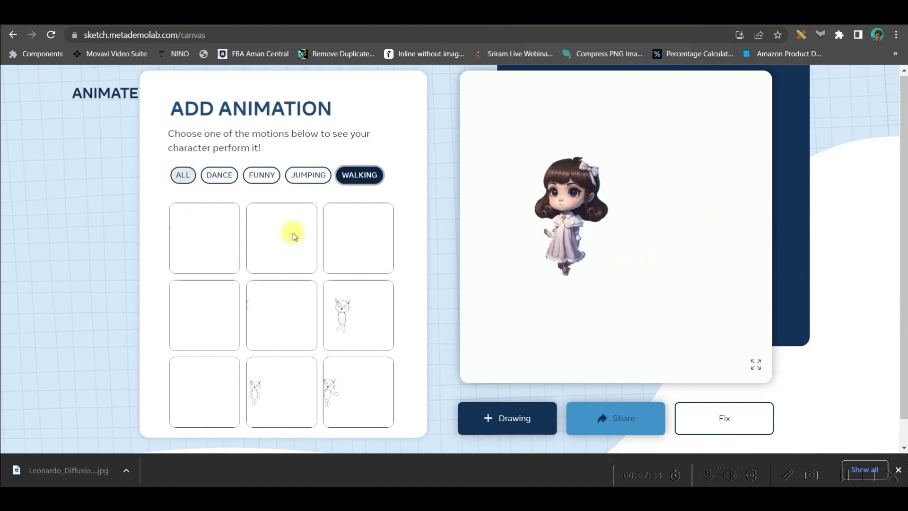
{"action": "left_click", "coordinate": [204, 253]}
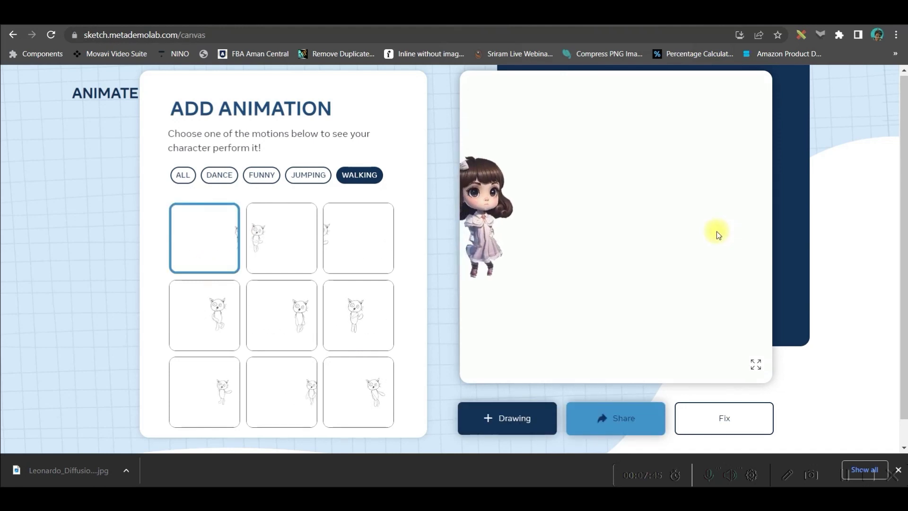
{"action": "left_click", "coordinate": [756, 364]}
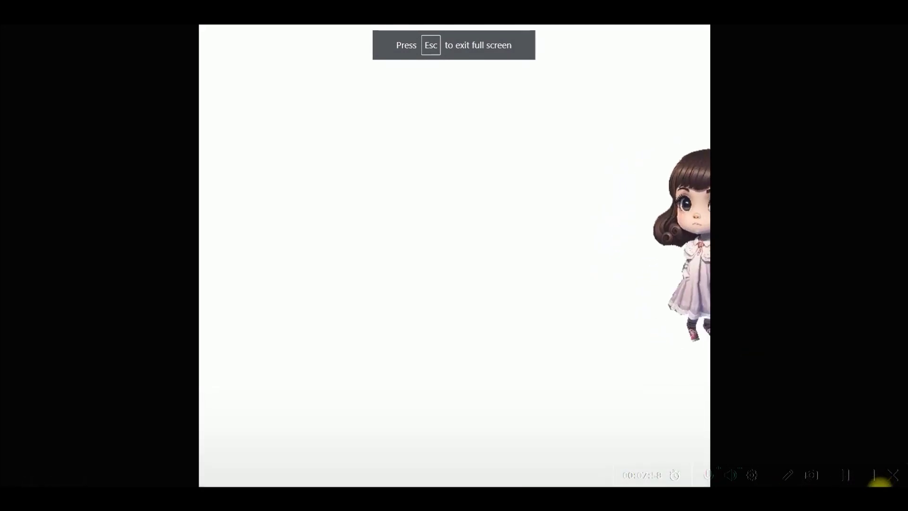
{"action": "left_click", "coordinate": [879, 481]}
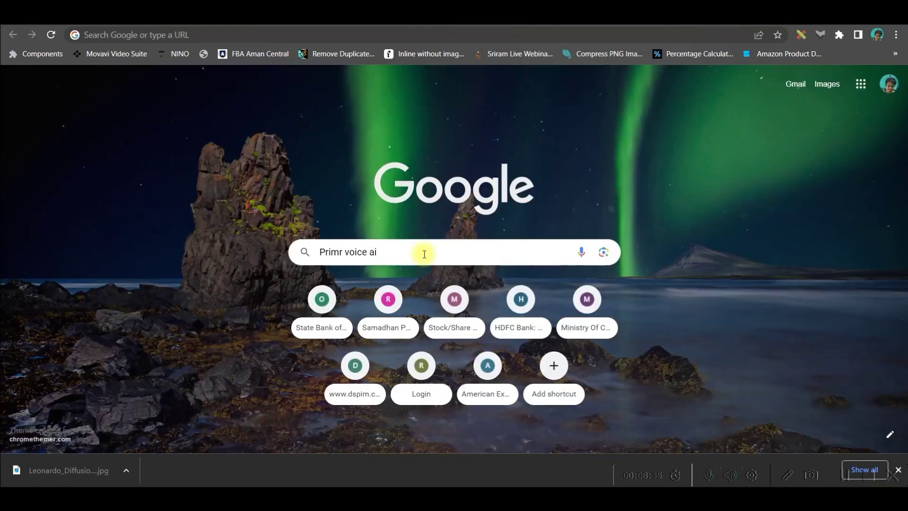
Run the Prime Voice AI search and clear the earlier ChatGPT text selection
{"action": "key", "text": "Return"}
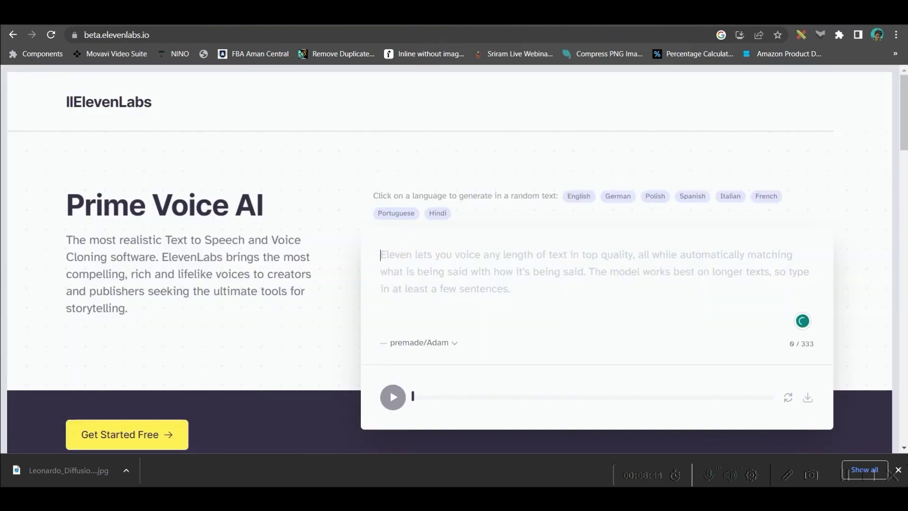
{"action": "left_click", "coordinate": [338, 334]}
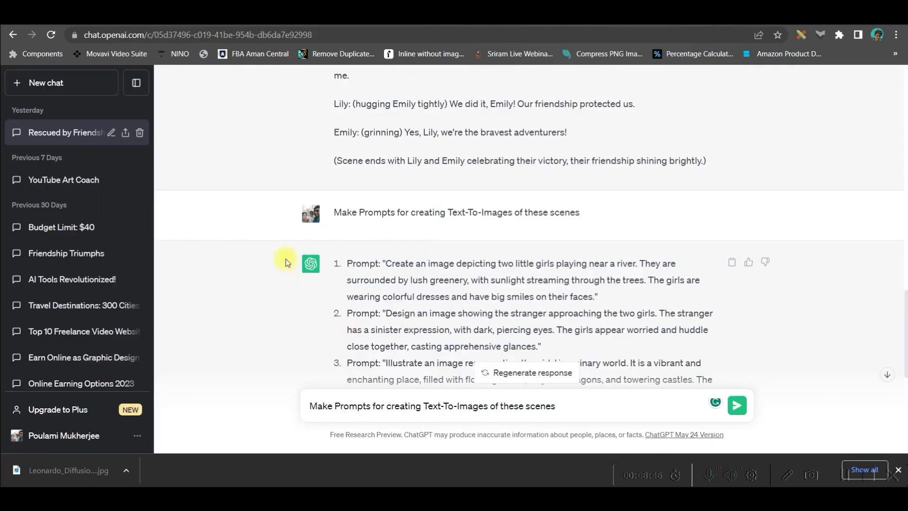
{"action": "scroll", "coordinate": [323, 210], "scroll_direction": "up", "scroll_amount": 8}
{"action": "scroll", "coordinate": [357, 164], "scroll_direction": "up", "scroll_amount": 3}
{"action": "scroll", "coordinate": [357, 166], "scroll_direction": "up", "scroll_amount": 3}
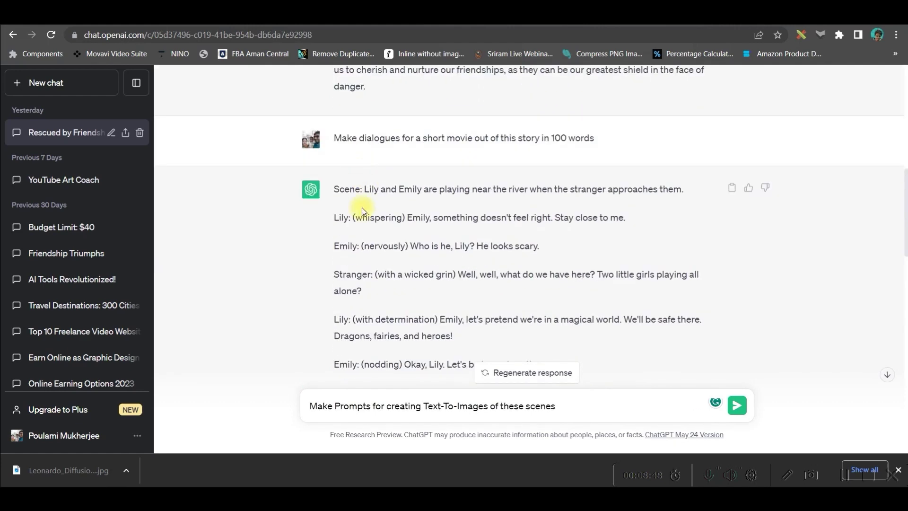
{"action": "left_click_drag", "start_coordinate": [405, 217], "coordinate": [627, 224]}
{"action": "key", "text": "ctrl+c"}
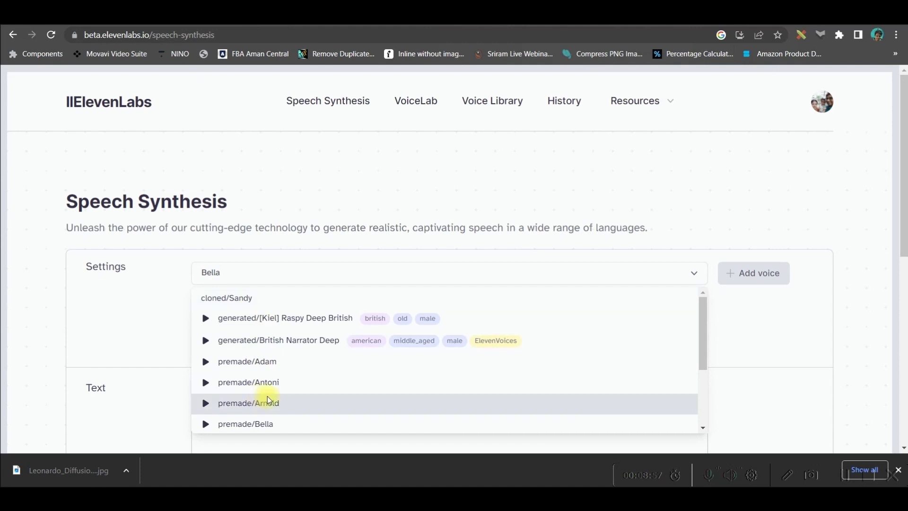
Generate Bella speech for Lily's line "Emily, something doesn't feel right"
{"action": "left_click", "coordinate": [255, 273]}
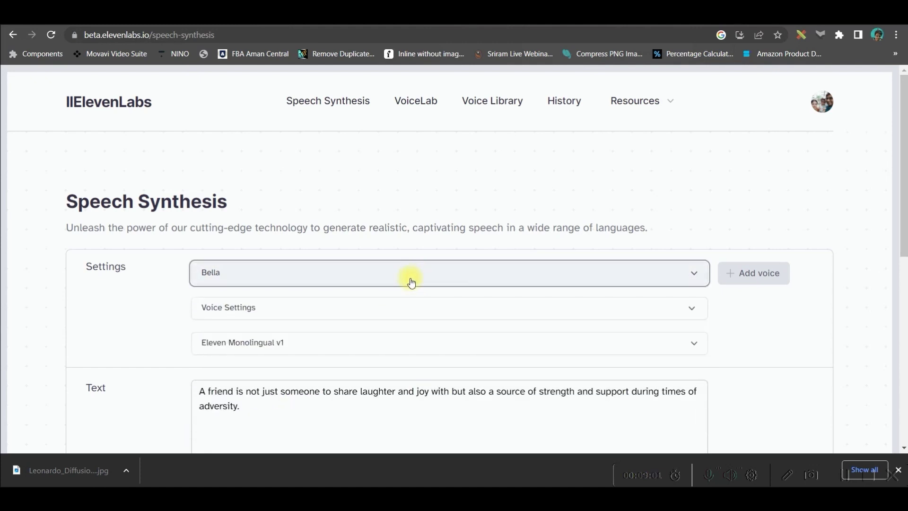
{"action": "left_click_drag", "start_coordinate": [249, 408], "coordinate": [187, 391]}
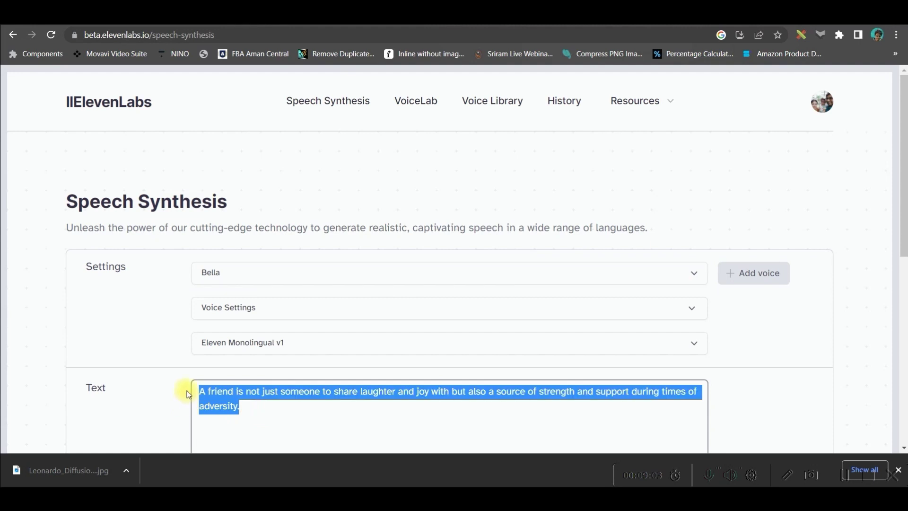
{"action": "key", "text": "ctrl+v"}
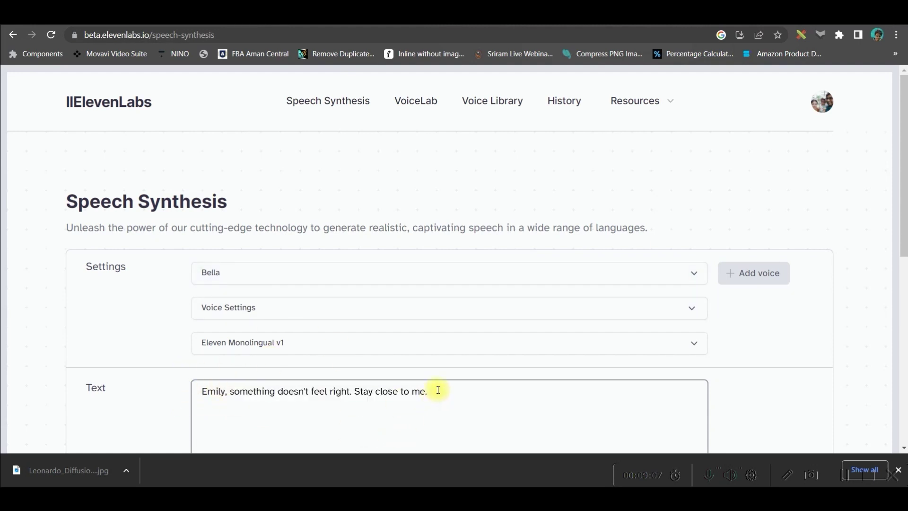
{"action": "scroll", "coordinate": [438, 391], "scroll_direction": "down", "scroll_amount": 2}
{"action": "scroll", "coordinate": [284, 220], "scroll_direction": "down", "scroll_amount": 2}
{"action": "scroll", "coordinate": [319, 273], "scroll_direction": "up", "scroll_amount": 4}
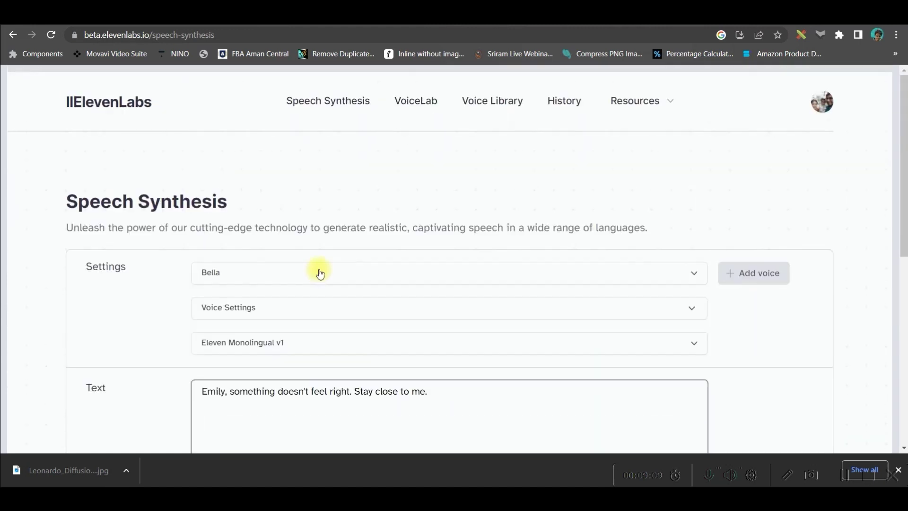
{"action": "left_click", "coordinate": [305, 103]}
{"action": "scroll", "coordinate": [270, 141], "scroll_direction": "down", "scroll_amount": 3}
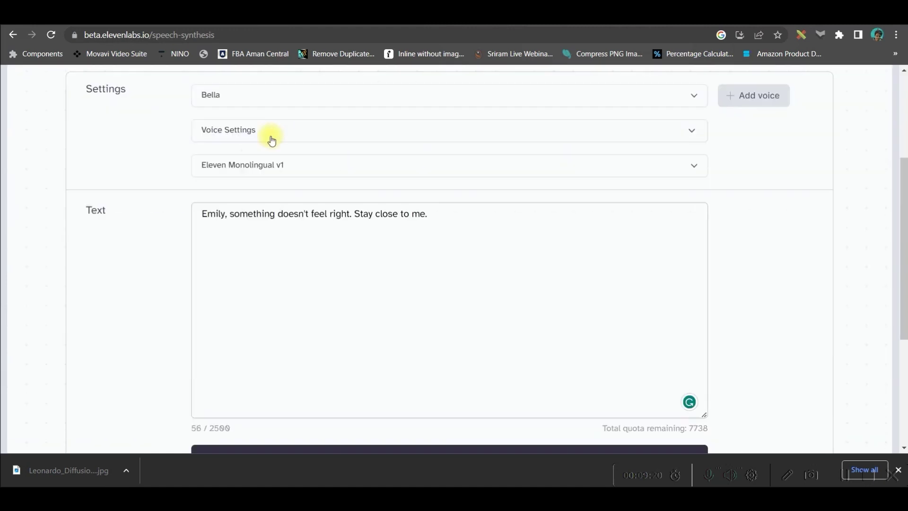
{"action": "scroll", "coordinate": [291, 256], "scroll_direction": "down", "scroll_amount": 3}
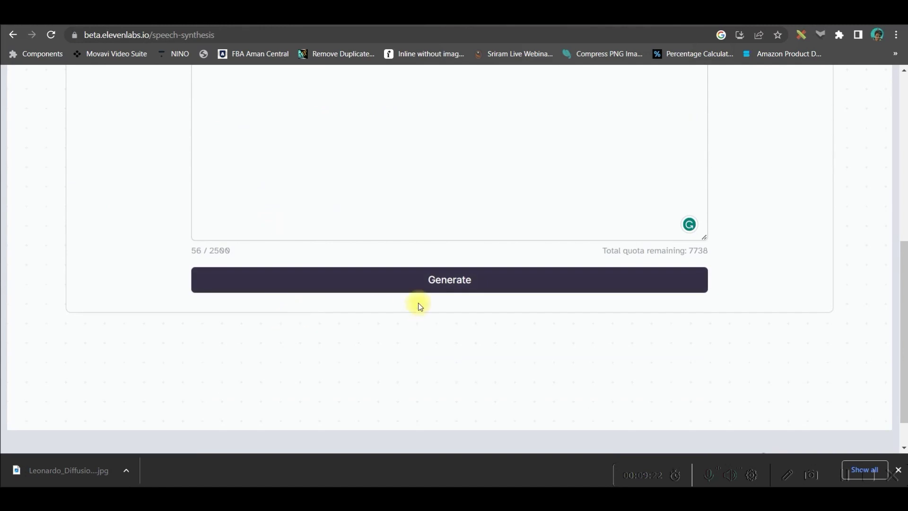
{"action": "left_click", "coordinate": [424, 284]}
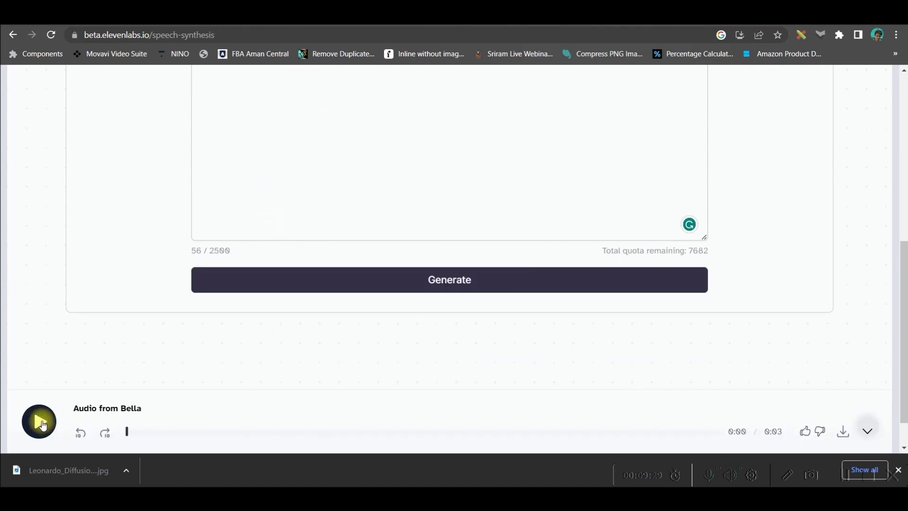
{"action": "scroll", "coordinate": [488, 255], "scroll_direction": "up", "scroll_amount": 4}
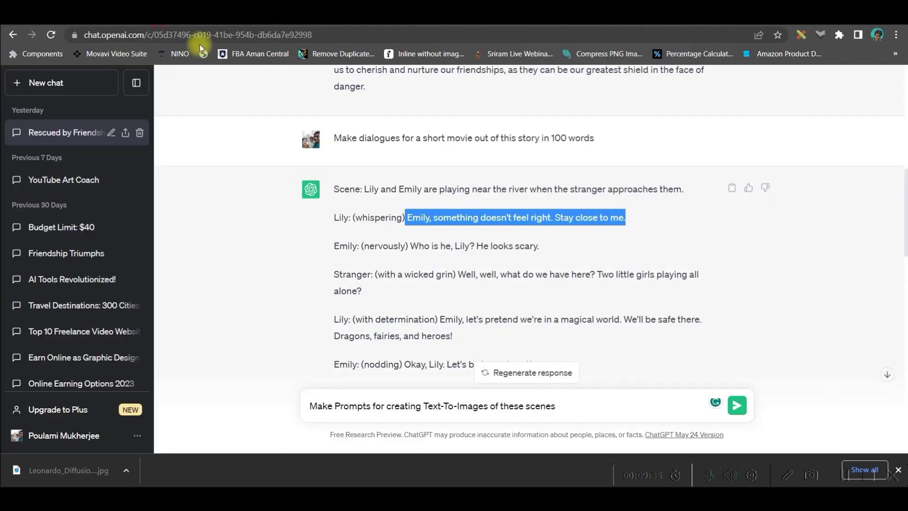
Download the generated Bella voiceover as an MP3 file
{"action": "left_click", "coordinate": [307, 211]}
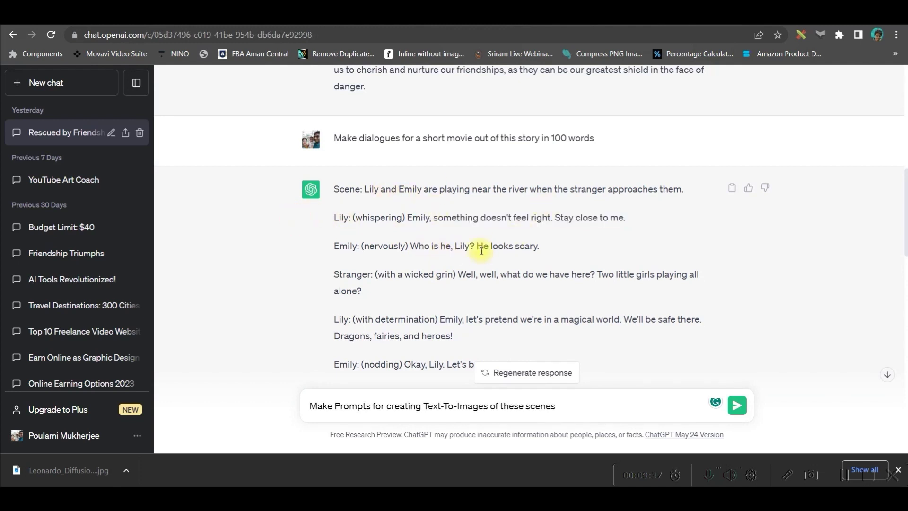
{"action": "left_click", "coordinate": [698, 26]}
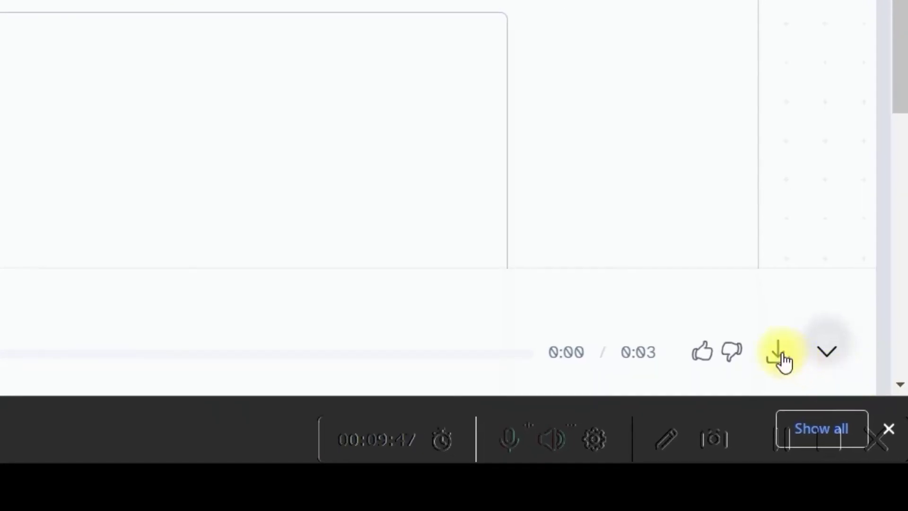
{"action": "left_click", "coordinate": [780, 352]}
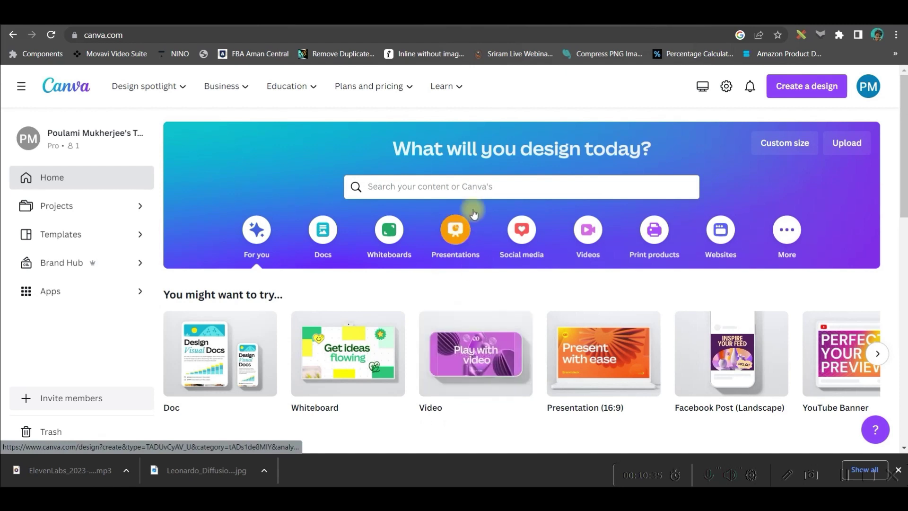
Create a blank YouTube Video design and open the Uploads library to add files
{"action": "left_click", "coordinate": [473, 187]}
{"action": "type", "text": "Yo"}
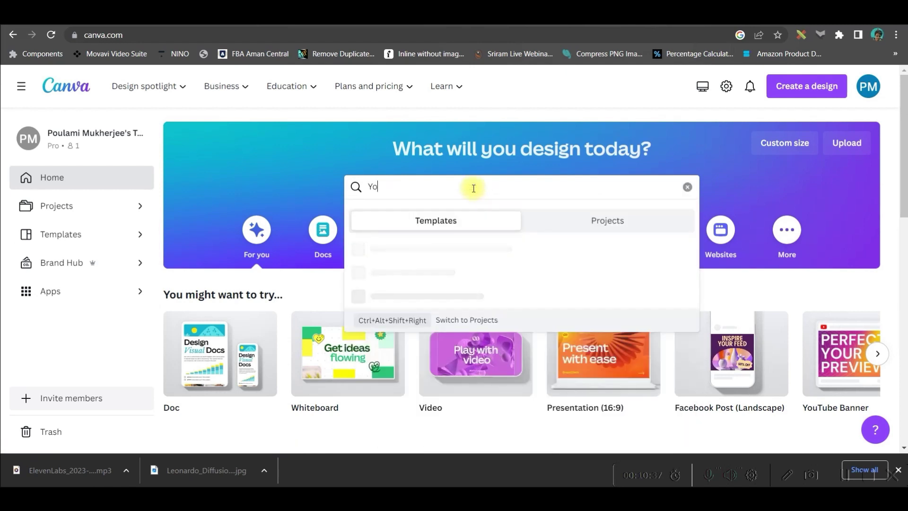
{"action": "type", "text": "uTube Video"}
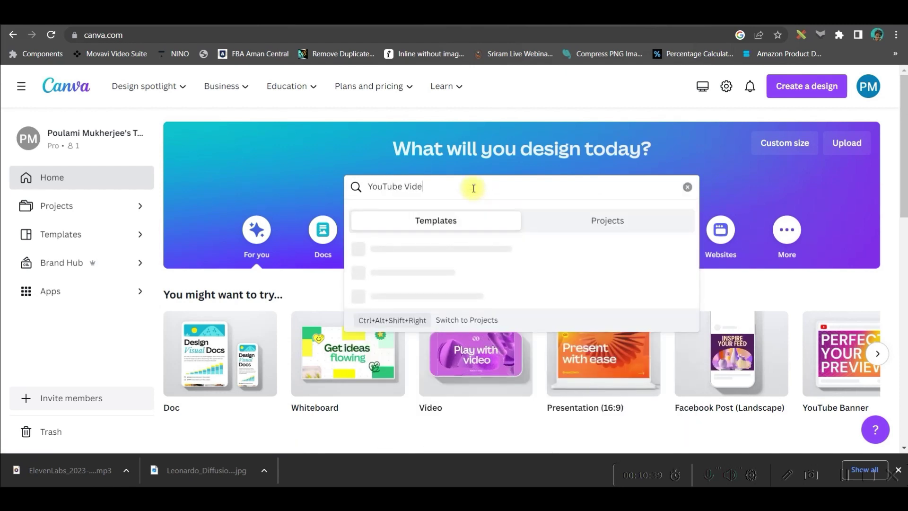
{"action": "key", "text": "Escape"}
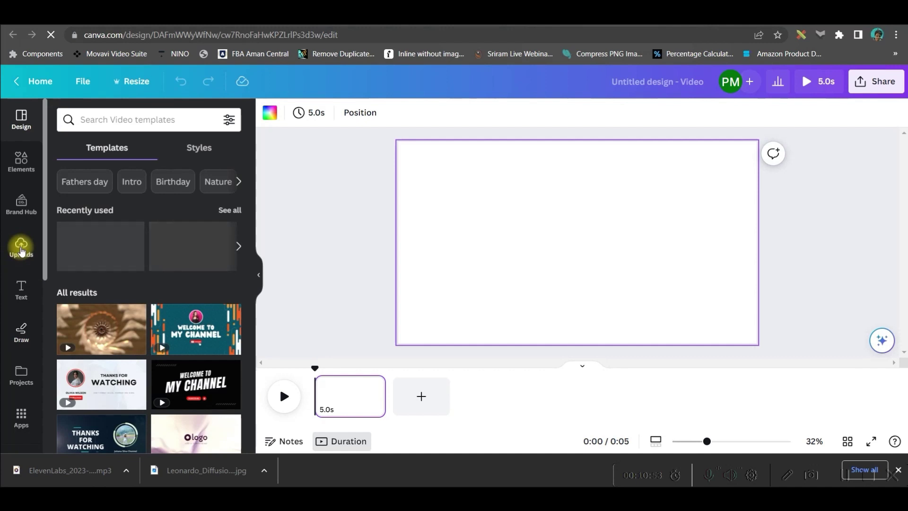
{"action": "left_click", "coordinate": [21, 248]}
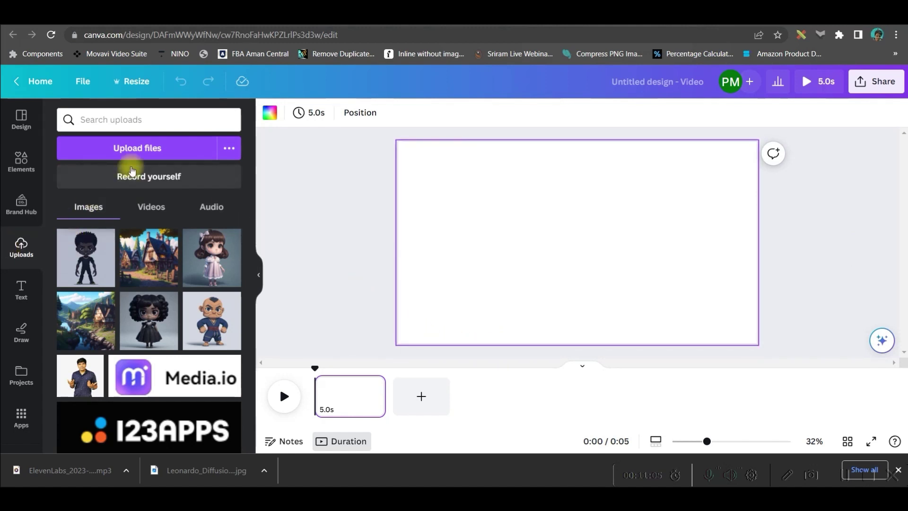
{"action": "left_click", "coordinate": [140, 151]}
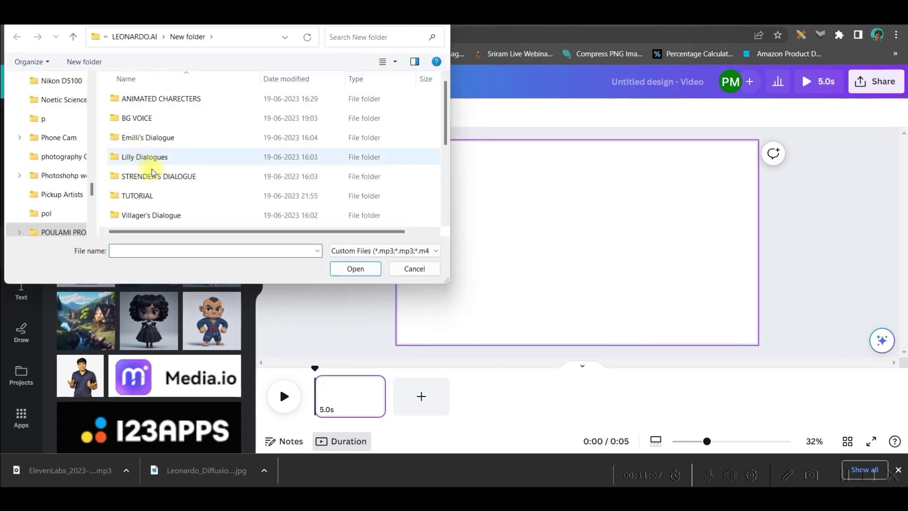
Upload the ElevenLabs voiceover MP3 from the BG VOICE folder
{"action": "left_click", "coordinate": [146, 119]}
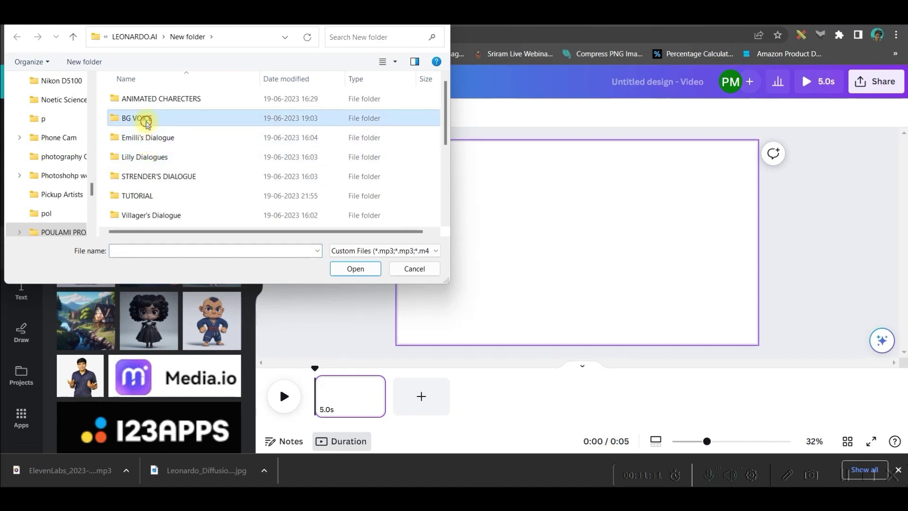
{"action": "double_click", "coordinate": [145, 121]}
{"action": "left_click", "coordinate": [148, 121]}
{"action": "left_click", "coordinate": [148, 98]}
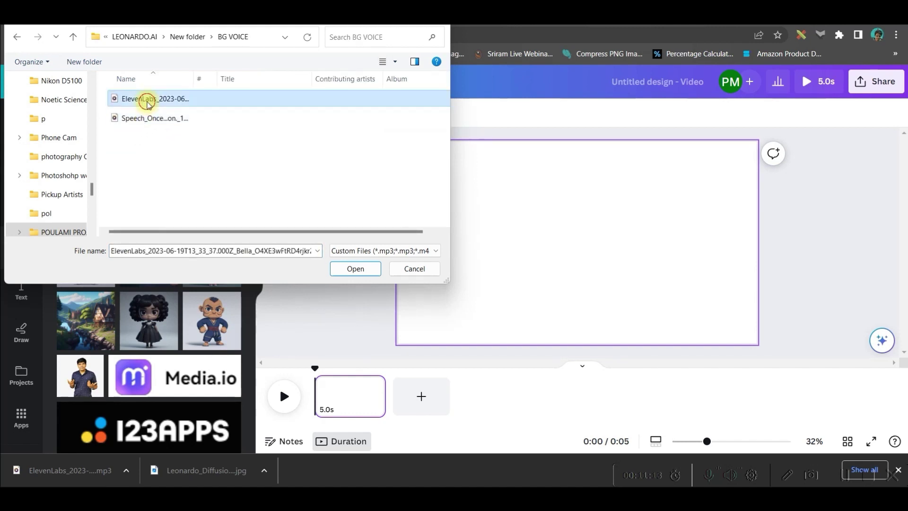
{"action": "left_click", "coordinate": [350, 271]}
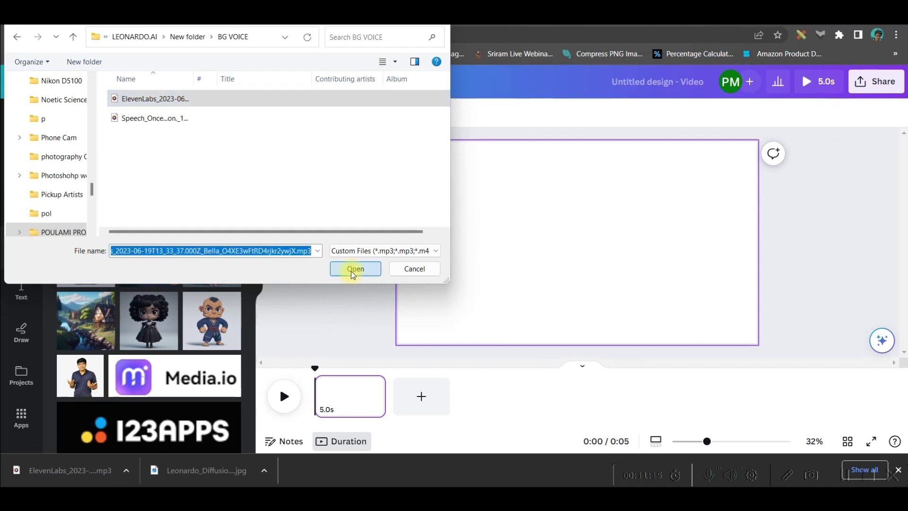
{"action": "left_click", "coordinate": [214, 206]}
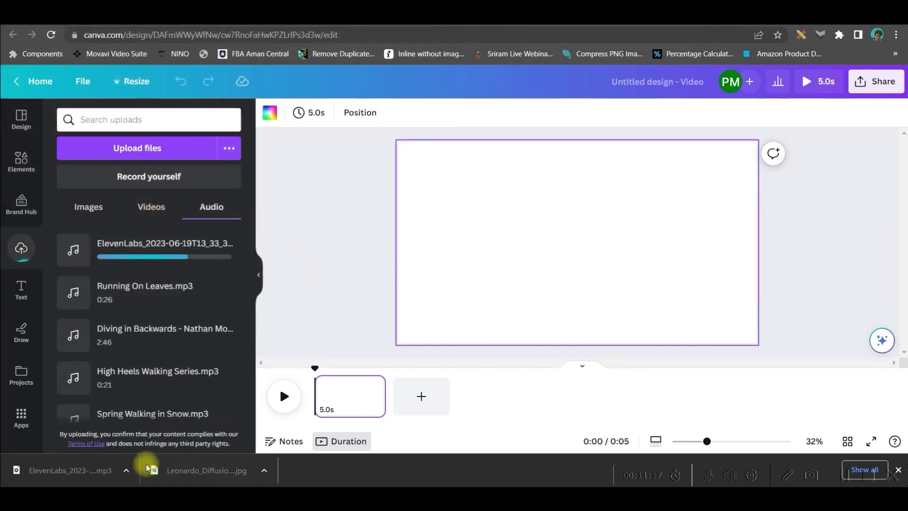
Upload an animated character video from the ANIMATED CHARECTERS folder
{"action": "left_click", "coordinate": [137, 147]}
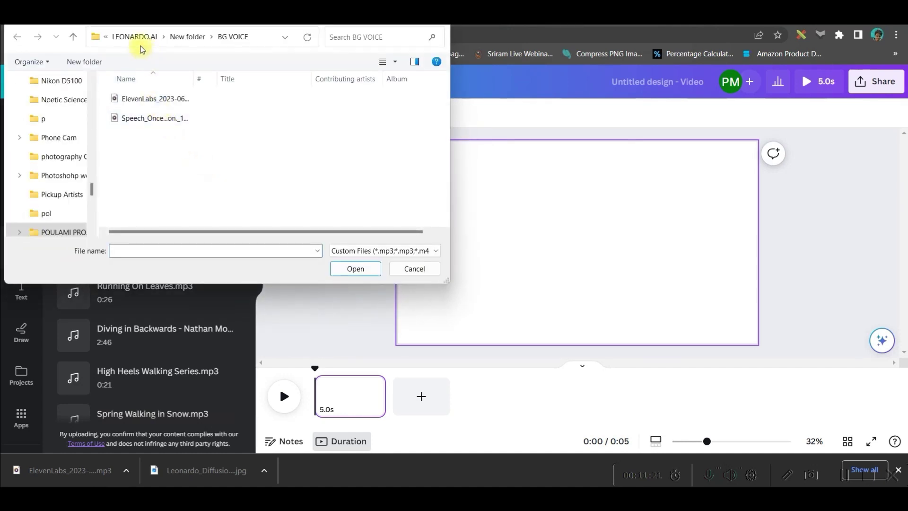
{"action": "left_click", "coordinate": [187, 37]}
{"action": "scroll", "coordinate": [143, 178], "scroll_direction": "down", "scroll_amount": 5}
{"action": "scroll", "coordinate": [142, 164], "scroll_direction": "up", "scroll_amount": 5}
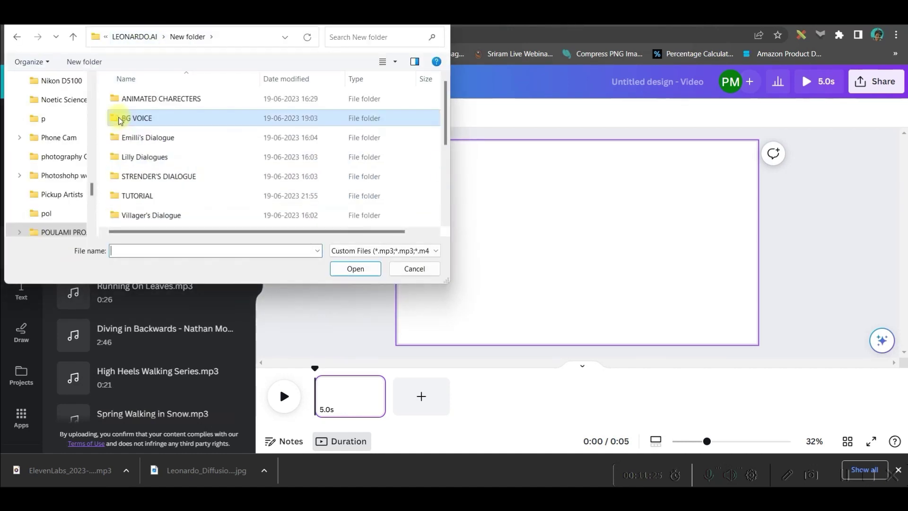
{"action": "left_click", "coordinate": [166, 100]}
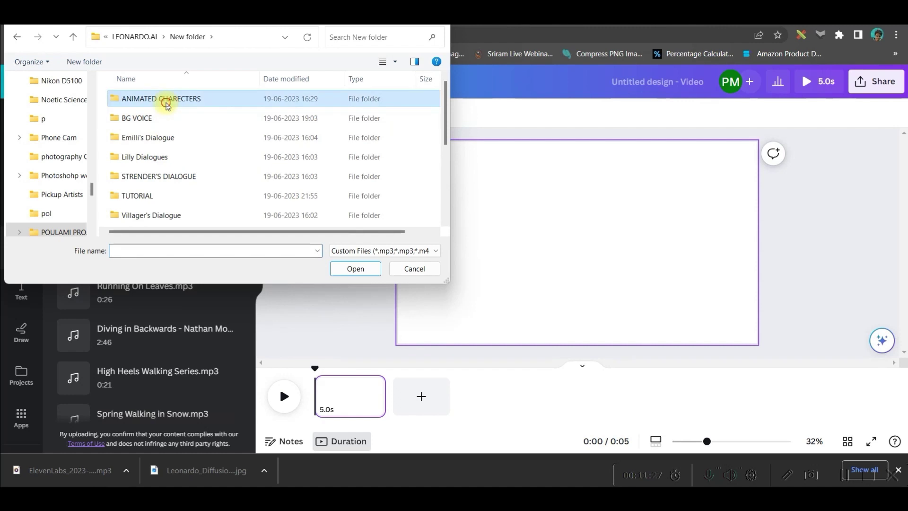
{"action": "key", "text": "Return"}
{"action": "double_click", "coordinate": [274, 101]}
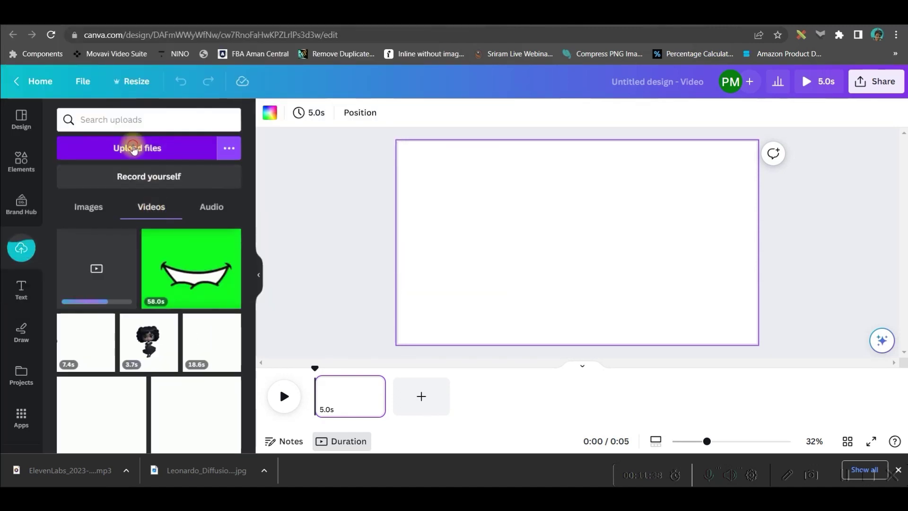
Browse the file picker again, then bring the ChatGPT dialogue tab forward
{"action": "left_click", "coordinate": [137, 148]}
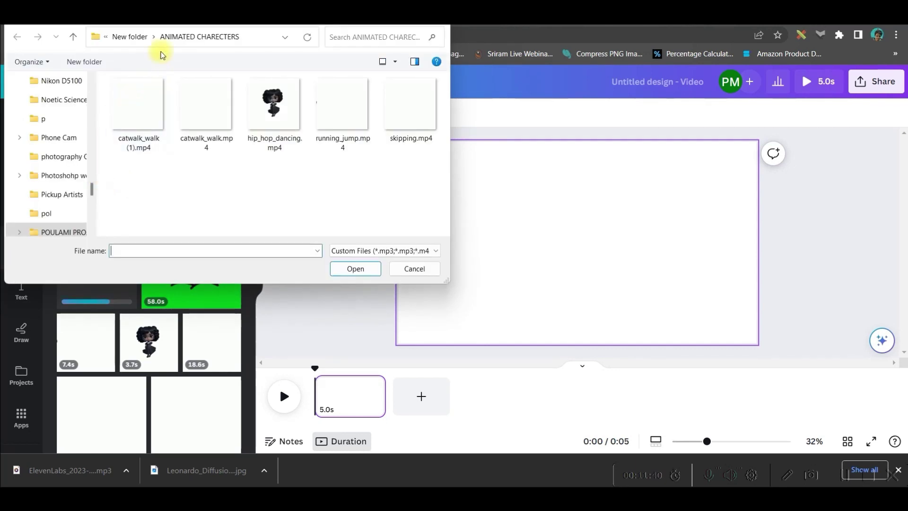
{"action": "left_click", "coordinate": [129, 36]}
{"action": "scroll", "coordinate": [170, 163], "scroll_direction": "down", "scroll_amount": 3}
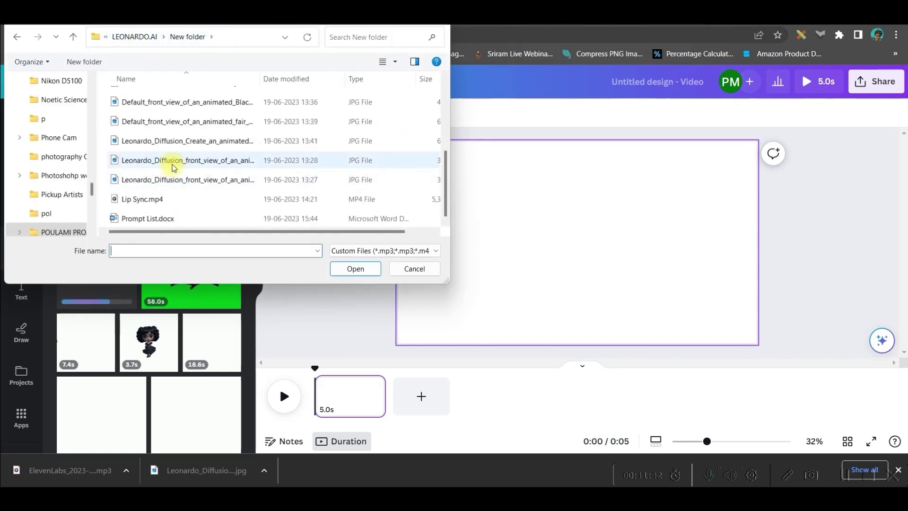
{"action": "double_click", "coordinate": [170, 189]}
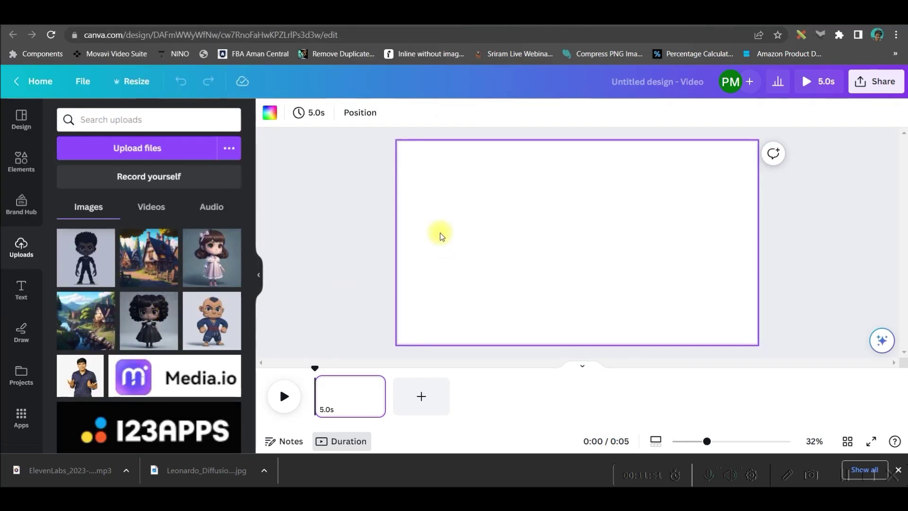
{"action": "mouse_move", "coordinate": [148, 257]}
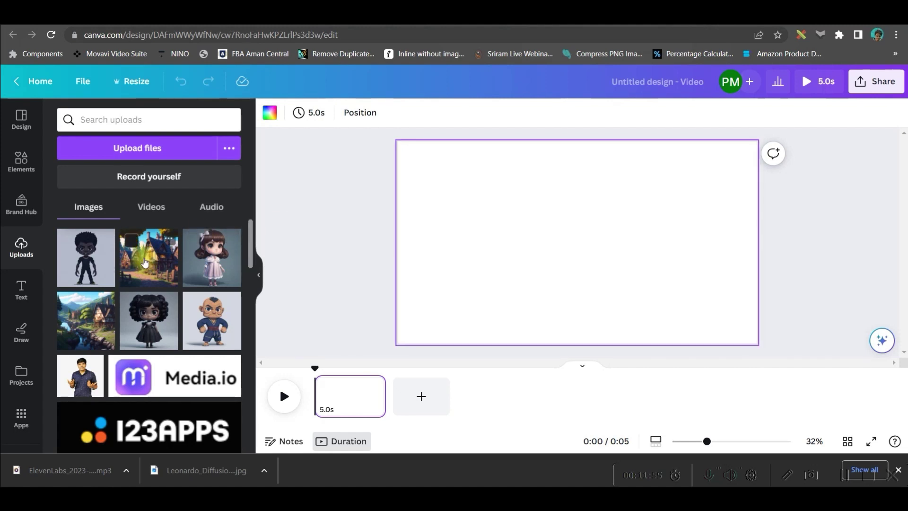
{"action": "left_click", "coordinate": [262, 22]}
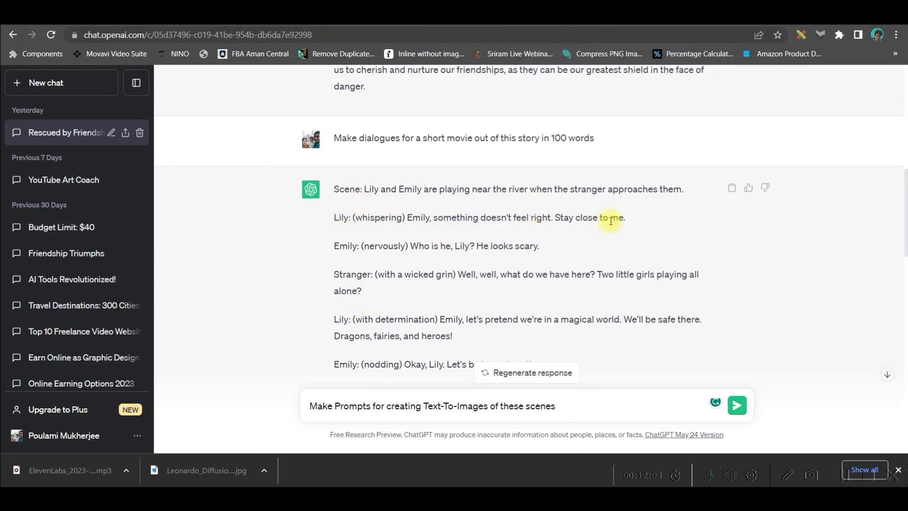
Set the lakeside village image as the page background
{"action": "left_click", "coordinate": [298, 22]}
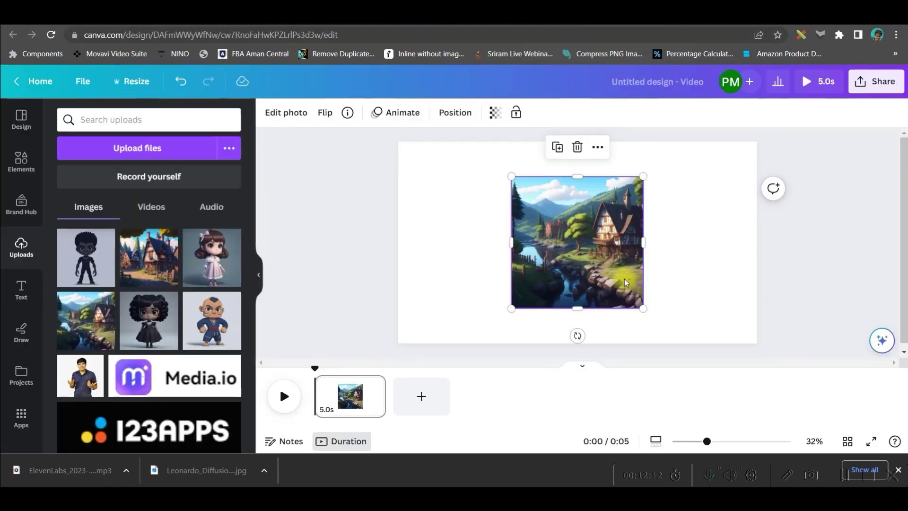
{"action": "right_click", "coordinate": [554, 246]}
{"action": "left_click", "coordinate": [600, 407]}
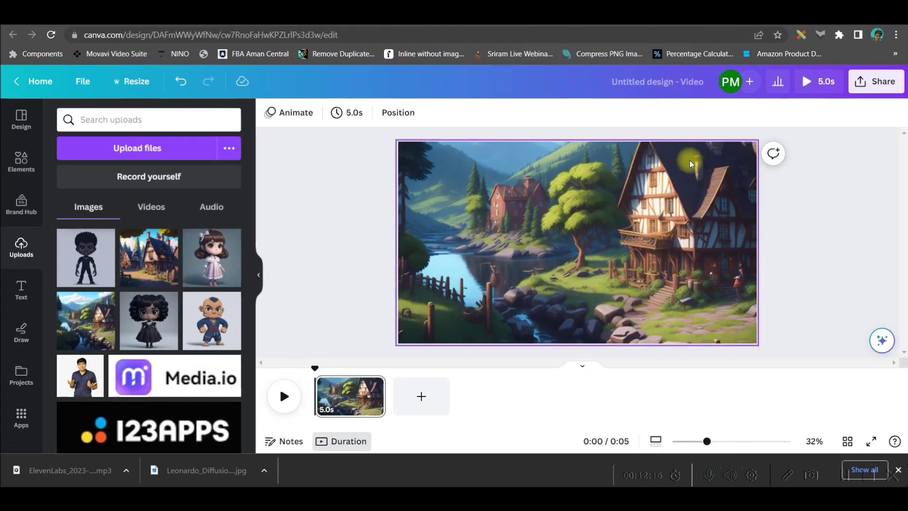
Place the 3.7s and 7.4s character videos from Uploads onto the page
{"action": "left_click", "coordinate": [142, 208]}
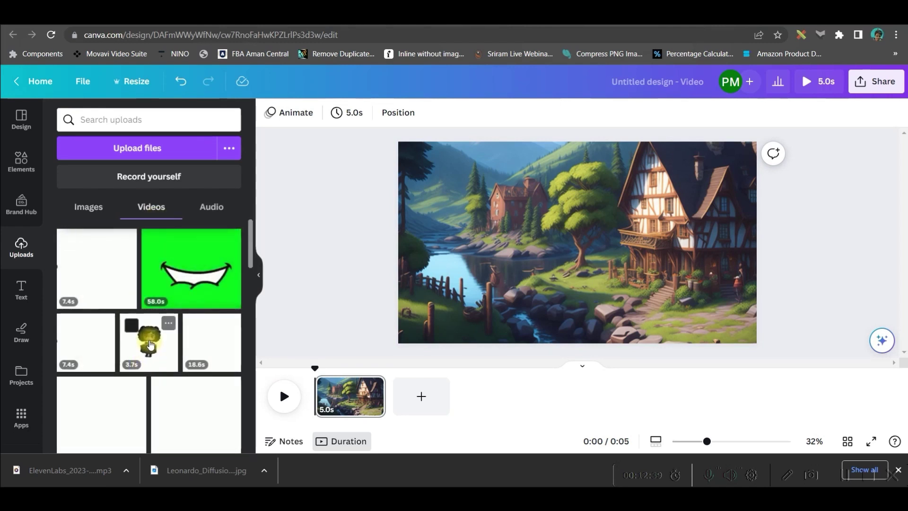
{"action": "left_click_drag", "start_coordinate": [150, 343], "coordinate": [466, 213]}
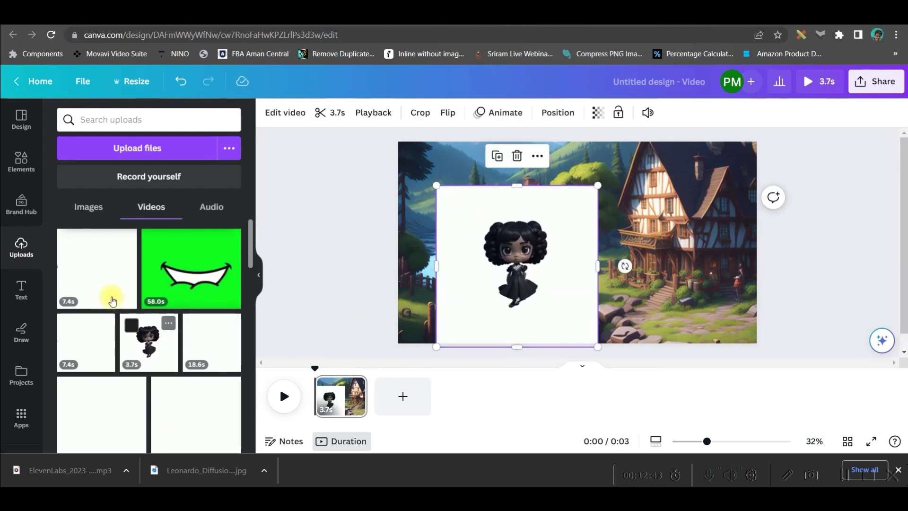
{"action": "mouse_move", "coordinate": [96, 270]}
{"action": "left_mouse_down"}
{"action": "mouse_move", "coordinate": [202, 305]}
{"action": "mouse_move", "coordinate": [680, 277]}
{"action": "left_mouse_up"}
{"action": "left_click", "coordinate": [495, 223]}
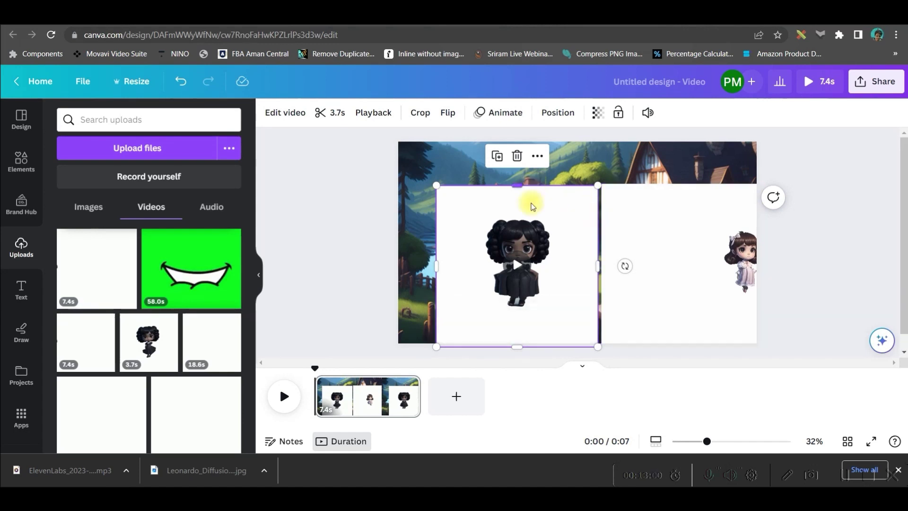
{"action": "mouse_move", "coordinate": [516, 266]}
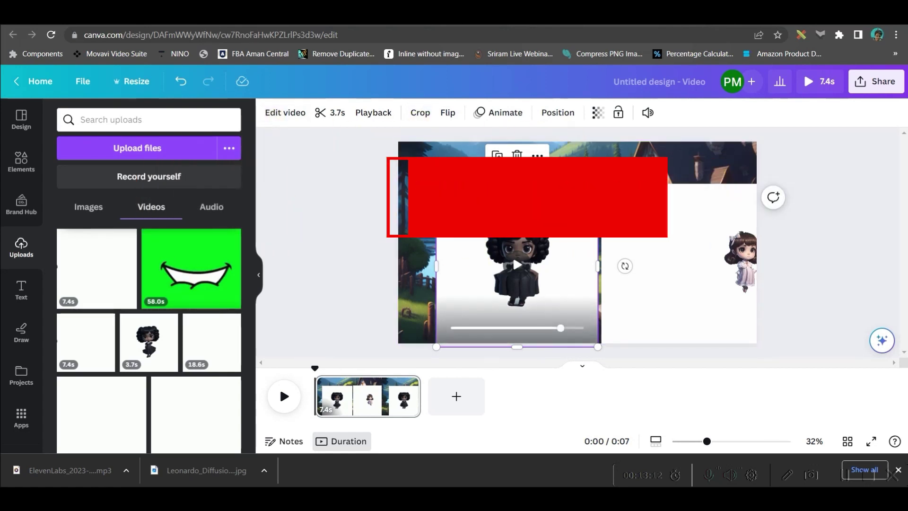
Remove the white backgrounds from both character videos with Background Remover
{"action": "left_click", "coordinate": [282, 113]}
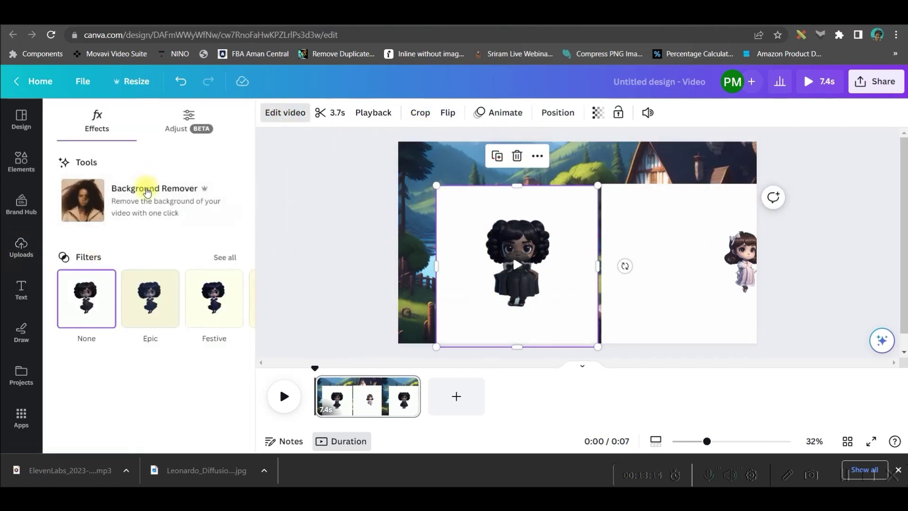
{"action": "left_click", "coordinate": [147, 192]}
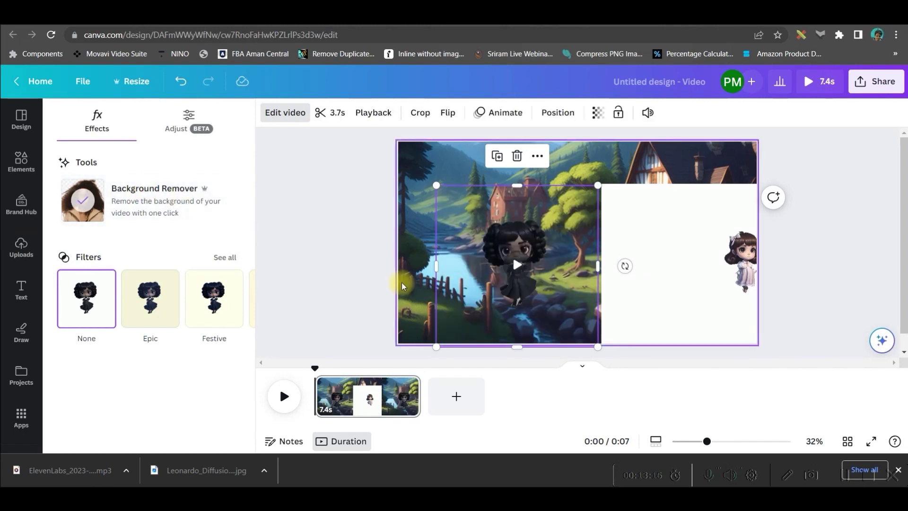
{"action": "left_click", "coordinate": [687, 248]}
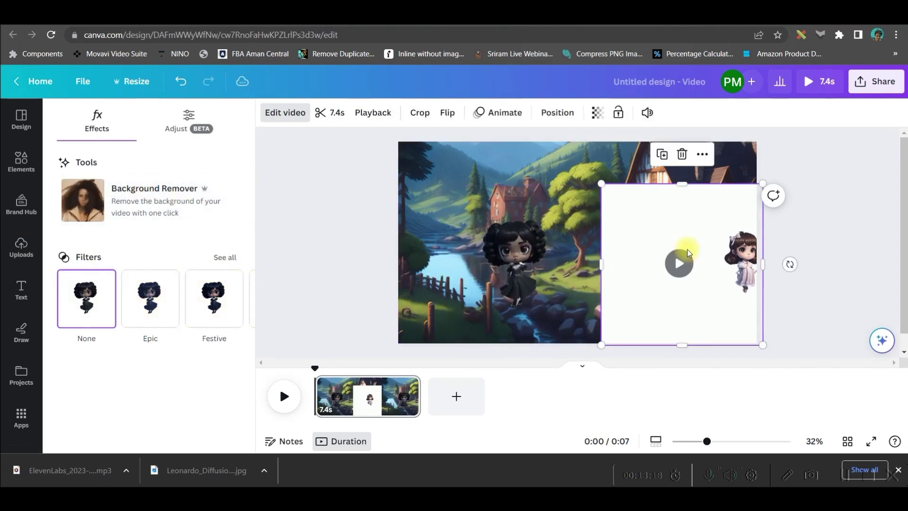
{"action": "left_click", "coordinate": [156, 191]}
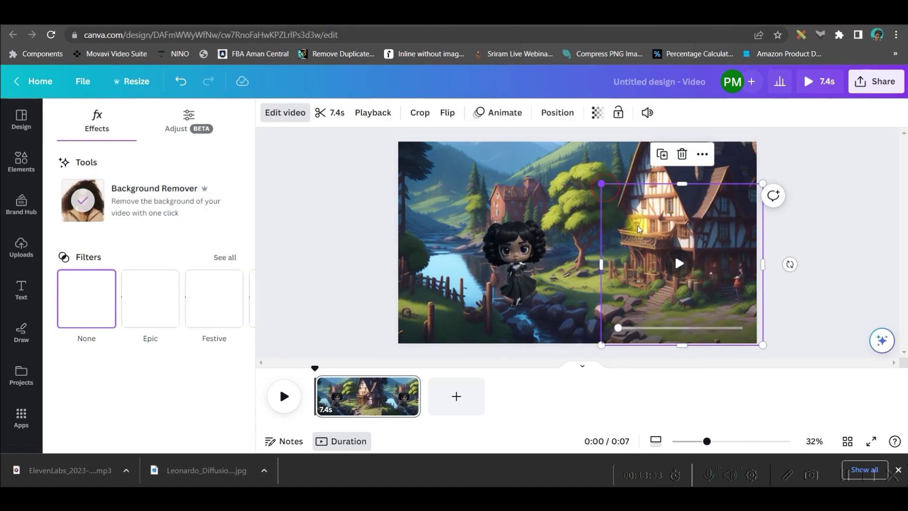
Shrink and reposition the second character video, then duplicate the scene page
{"action": "left_click_drag", "start_coordinate": [601, 184], "coordinate": [646, 236]}
{"action": "mouse_move", "coordinate": [682, 278]}
{"action": "left_mouse_down"}
{"action": "mouse_move", "coordinate": [565, 249]}
{"action": "mouse_move", "coordinate": [633, 287]}
{"action": "left_mouse_up"}
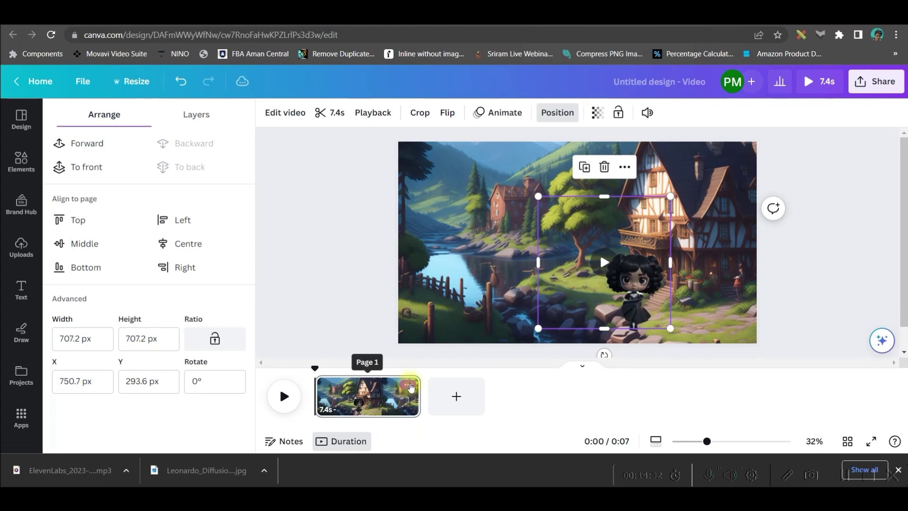
{"action": "left_click", "coordinate": [411, 387]}
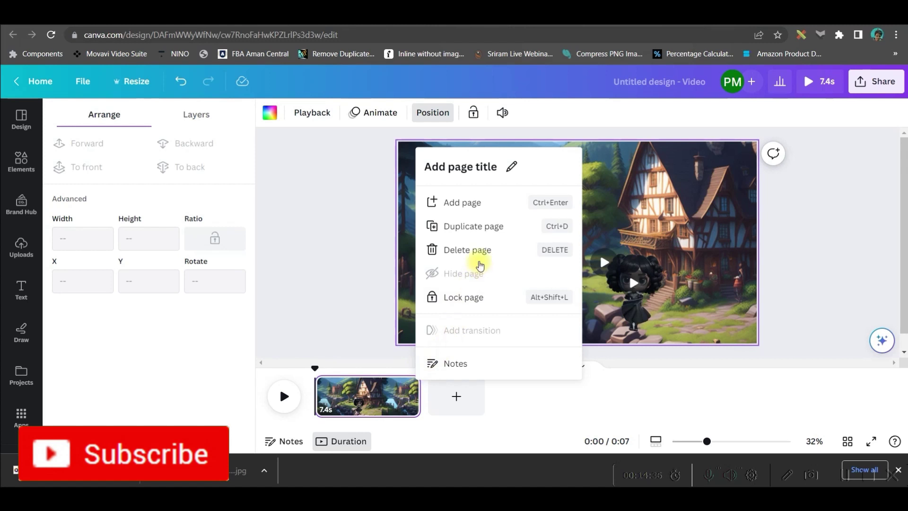
{"action": "left_click", "coordinate": [480, 233]}
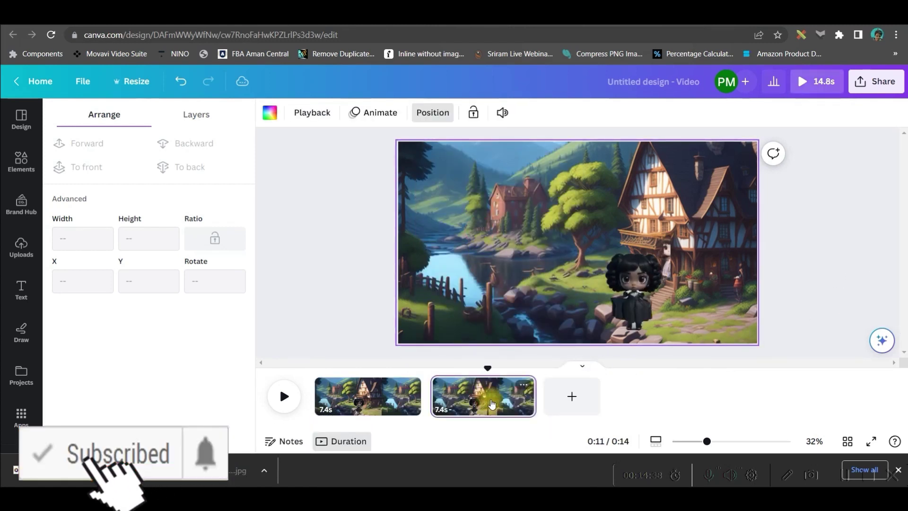
Delete both character clips from the second page, leaving only the village backdrop
{"action": "left_click", "coordinate": [627, 292]}
{"action": "mouse_move", "coordinate": [634, 287]}
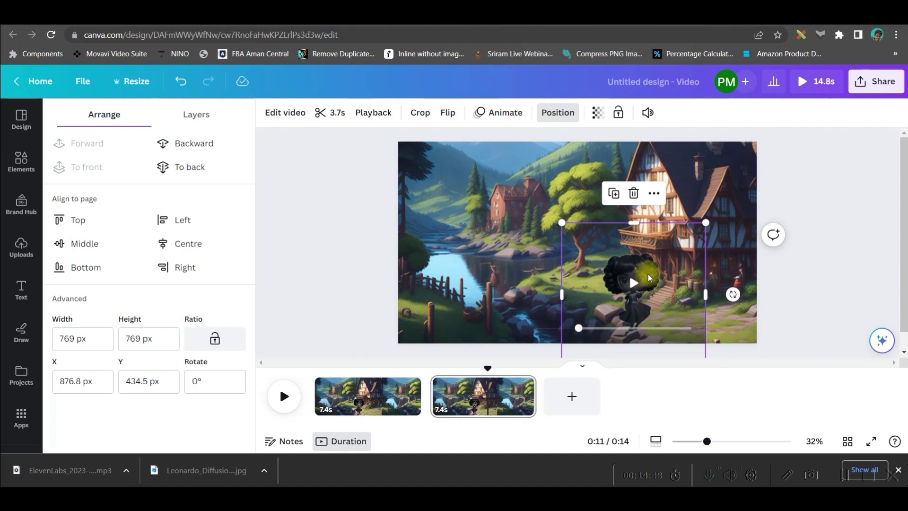
{"action": "key", "text": "Delete"}
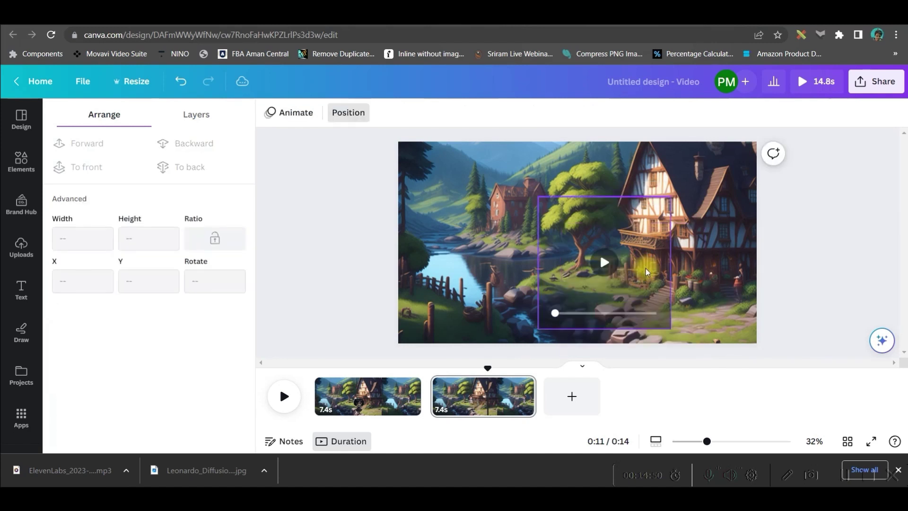
{"action": "left_click", "coordinate": [597, 245]}
{"action": "key", "text": "Delete"}
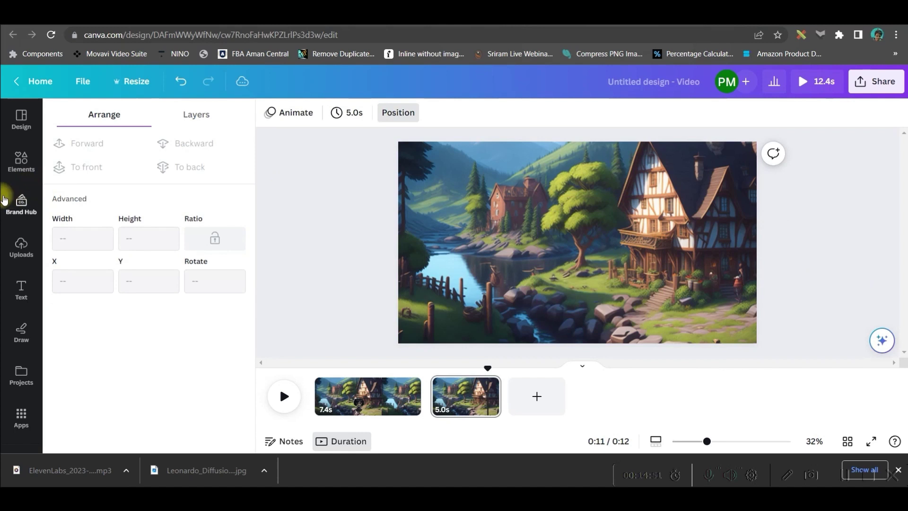
{"action": "left_click", "coordinate": [18, 239]}
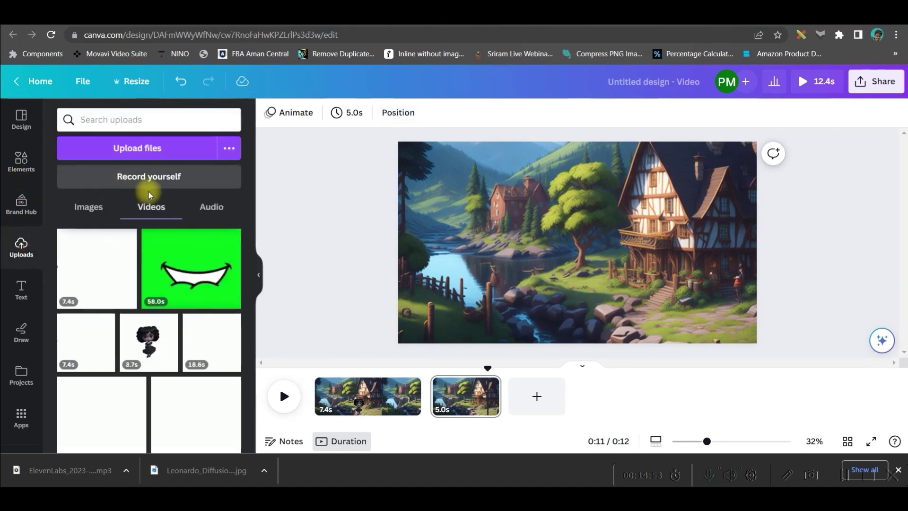
Add the white-dress and black-dress doll images and arrange them over the village house
{"action": "left_click", "coordinate": [89, 207]}
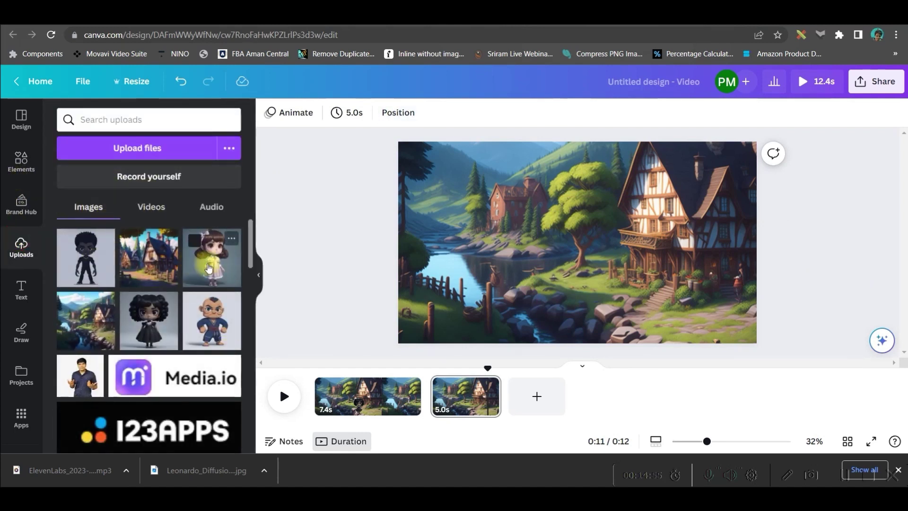
{"action": "left_click", "coordinate": [212, 258]}
{"action": "left_click", "coordinate": [149, 321]}
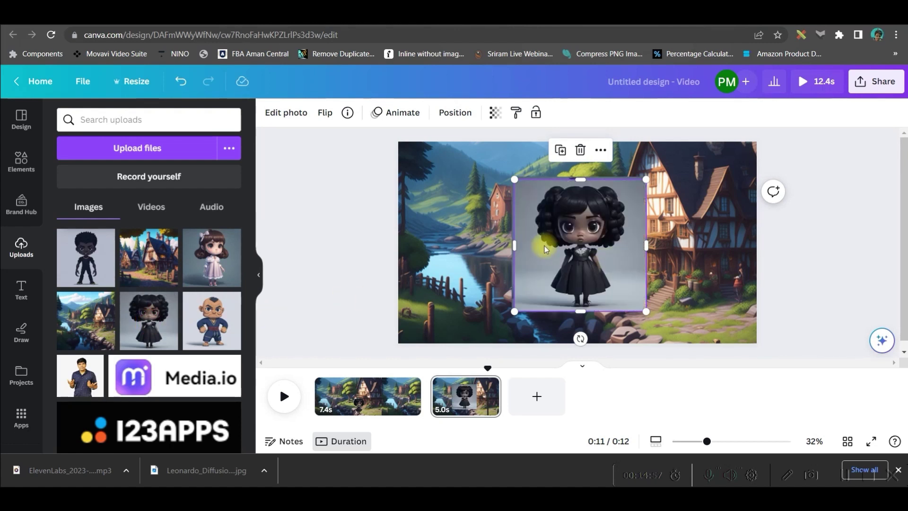
{"action": "left_click_drag", "start_coordinate": [576, 261], "coordinate": [665, 271]}
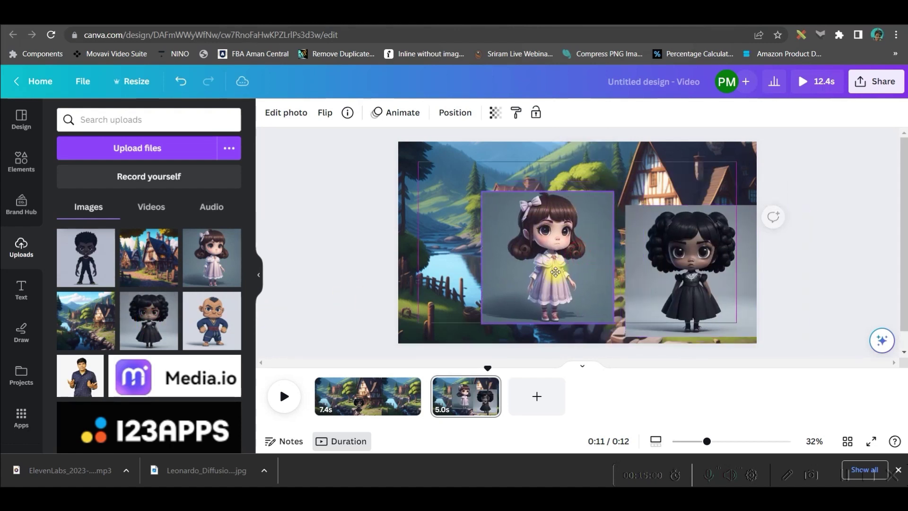
{"action": "left_click_drag", "start_coordinate": [576, 241], "coordinate": [519, 253]}
{"action": "left_click", "coordinate": [282, 113]}
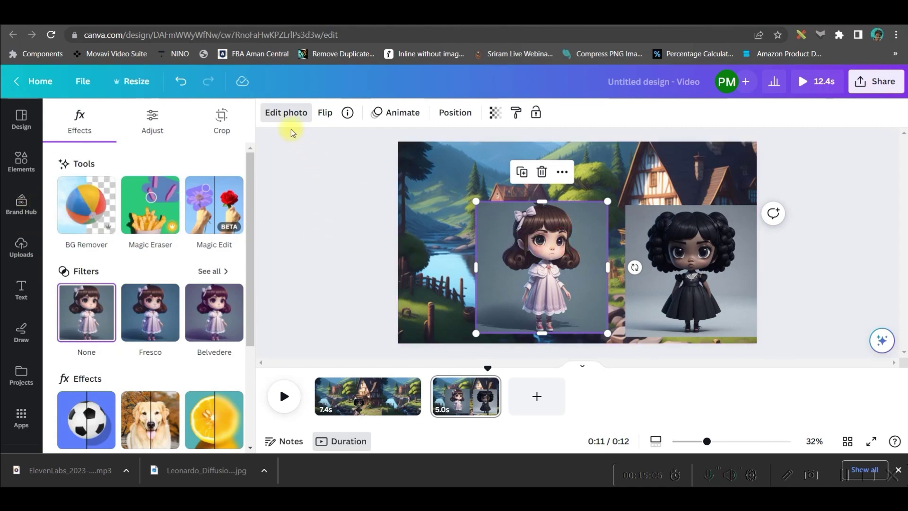
{"action": "left_click", "coordinate": [283, 113]}
Remove both dolls' backgrounds with BG Remover and place the white-dress doll beside the other
{"action": "left_click", "coordinate": [284, 113]}
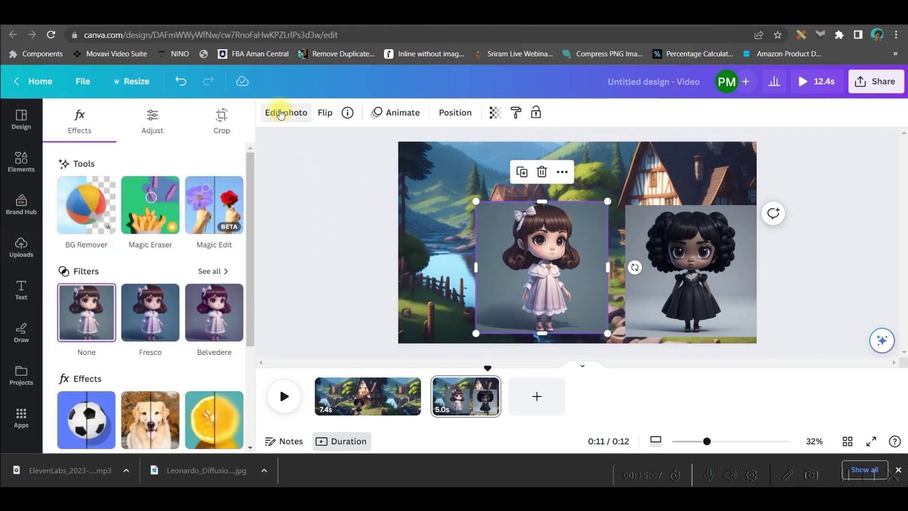
{"action": "left_click", "coordinate": [85, 211]}
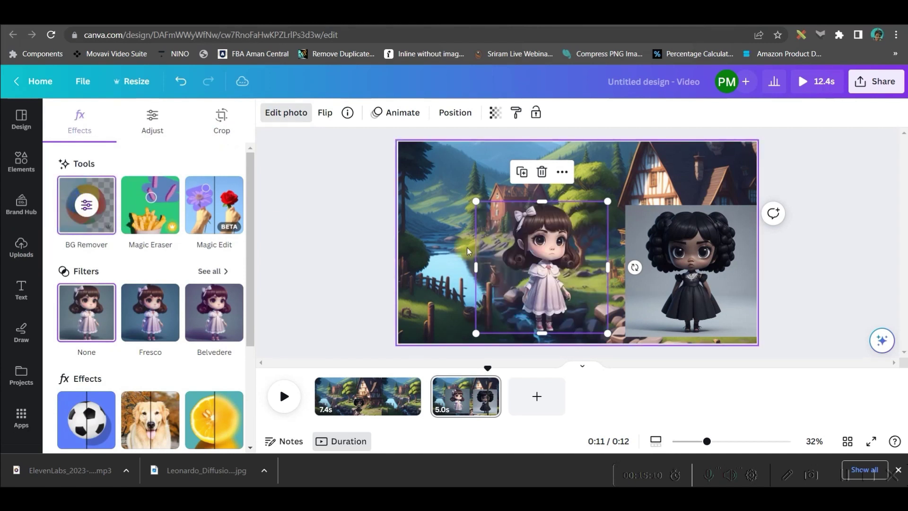
{"action": "left_click", "coordinate": [696, 249]}
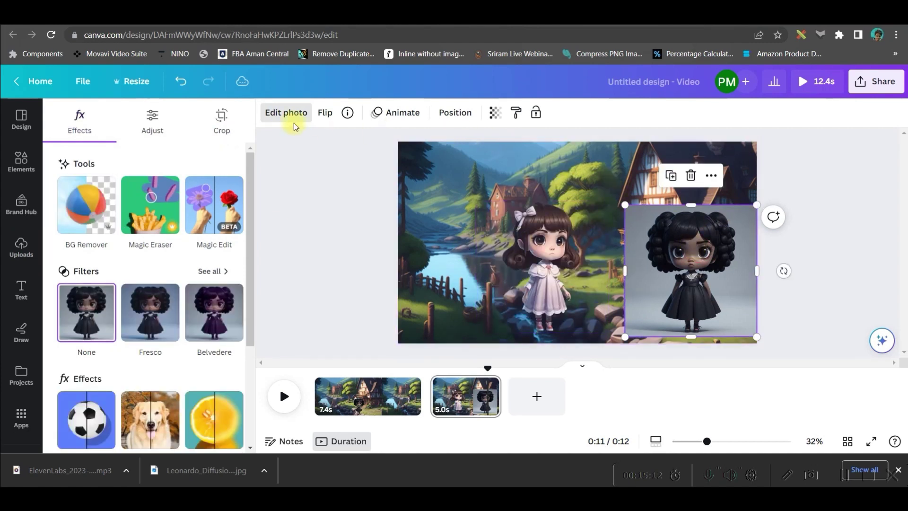
{"action": "left_click", "coordinate": [93, 212]}
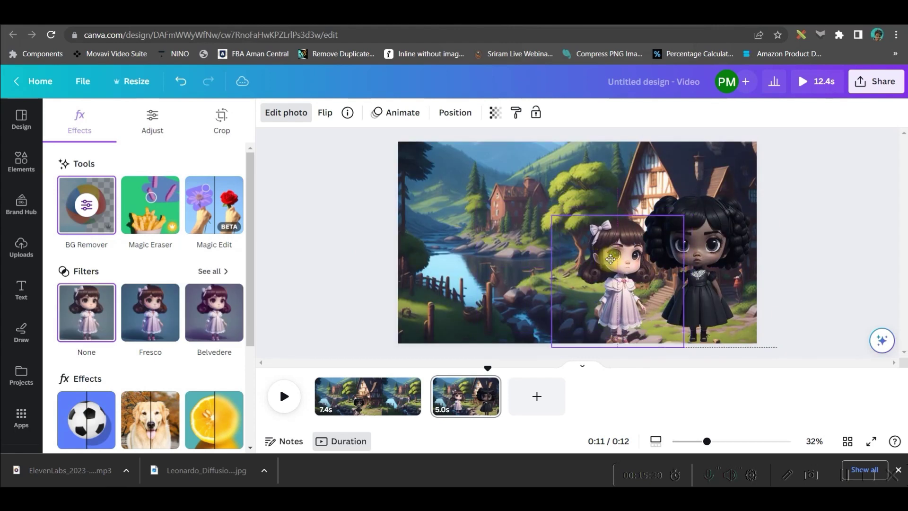
{"action": "left_click_drag", "start_coordinate": [611, 259], "coordinate": [610, 259]}
{"action": "left_click", "coordinate": [715, 281]}
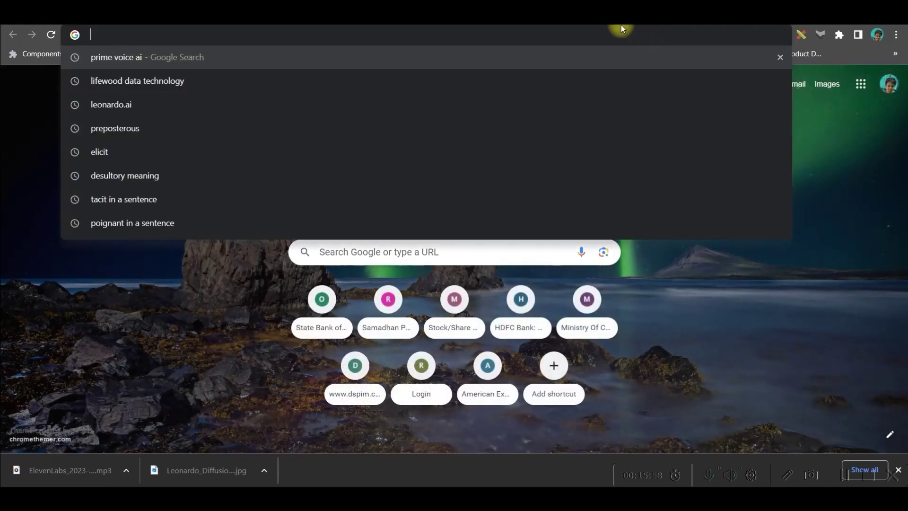
Search YouTube for "lip sync green screen video" clips
{"action": "key", "text": "Return"}
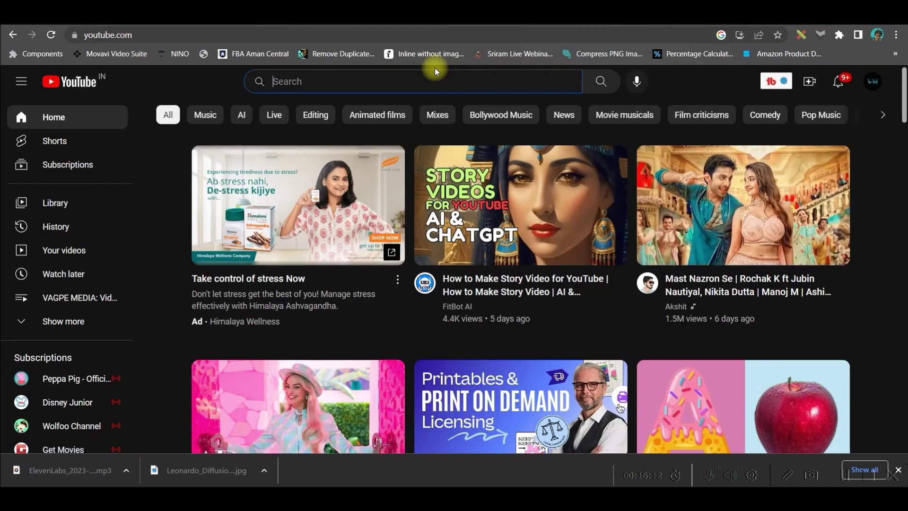
{"action": "type", "text": "lipsync green"}
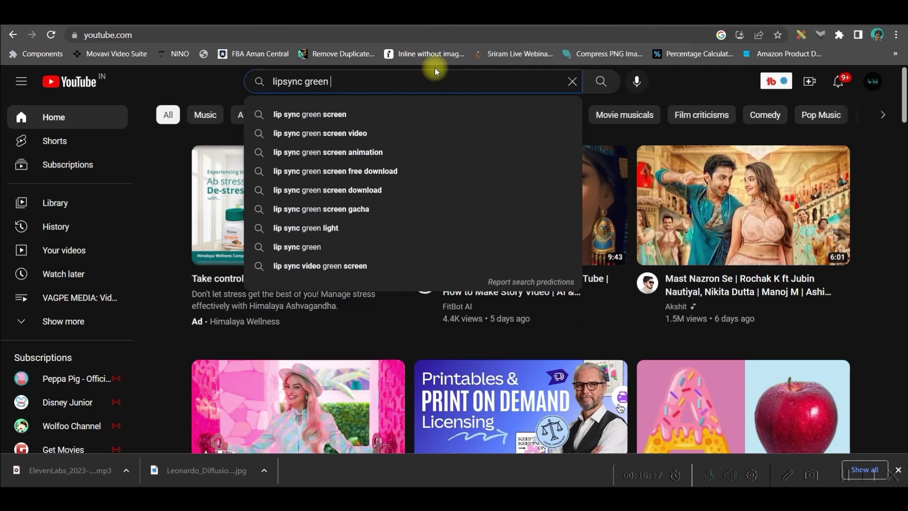
{"action": "left_click", "coordinate": [341, 133]}
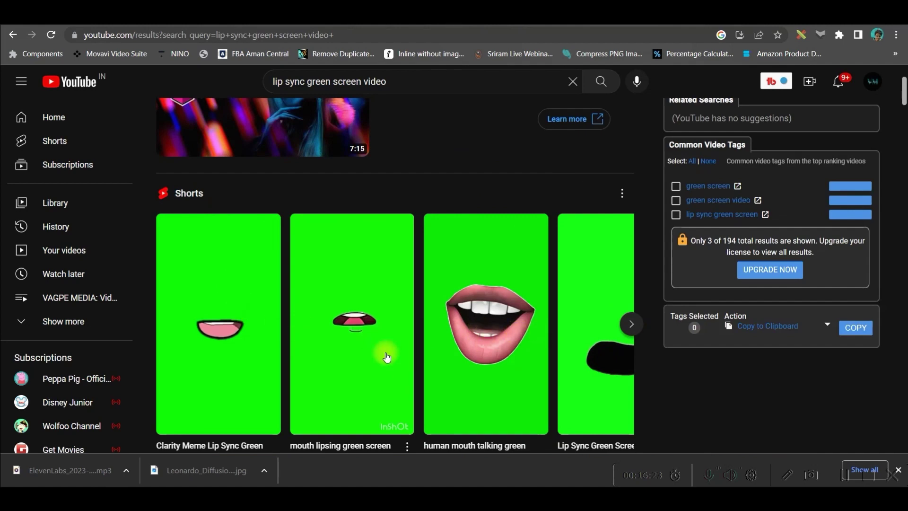
{"action": "scroll", "coordinate": [458, 350], "scroll_direction": "down", "scroll_amount": 4}
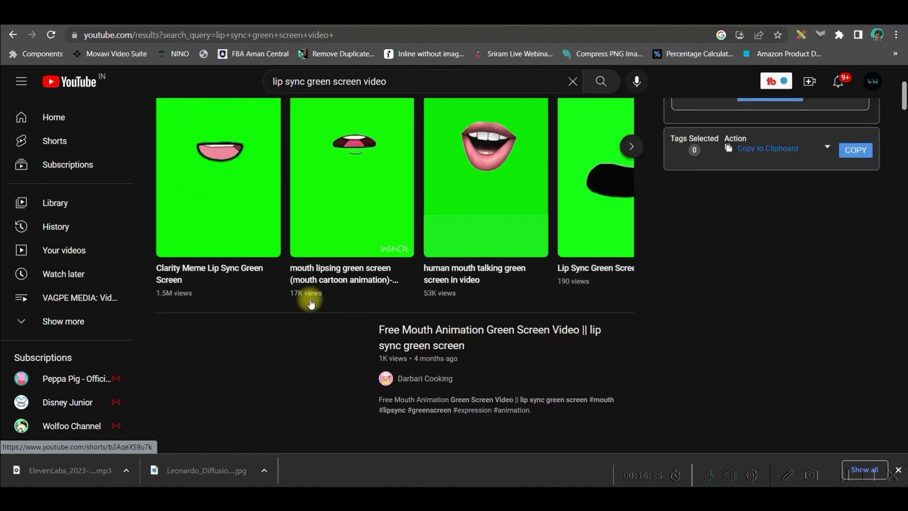
{"action": "scroll", "coordinate": [312, 298], "scroll_direction": "down", "scroll_amount": 3}
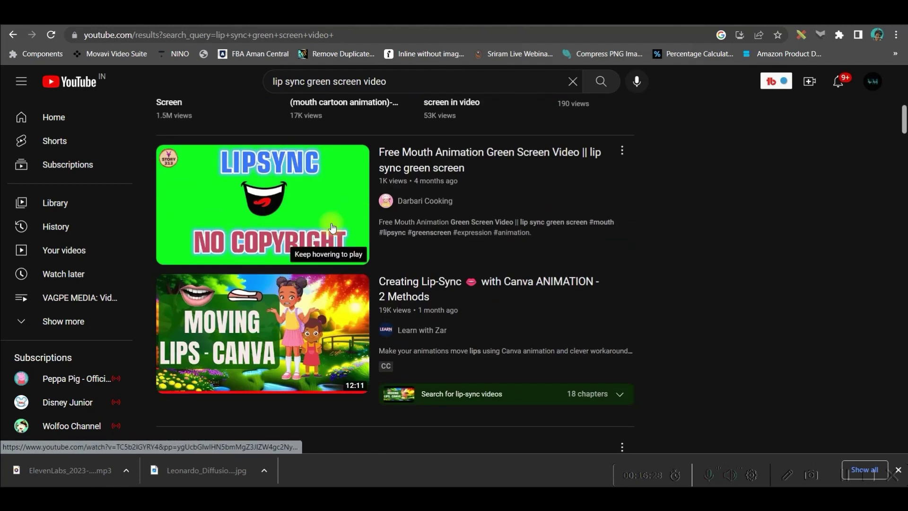
{"action": "mouse_move", "coordinate": [473, 155]}
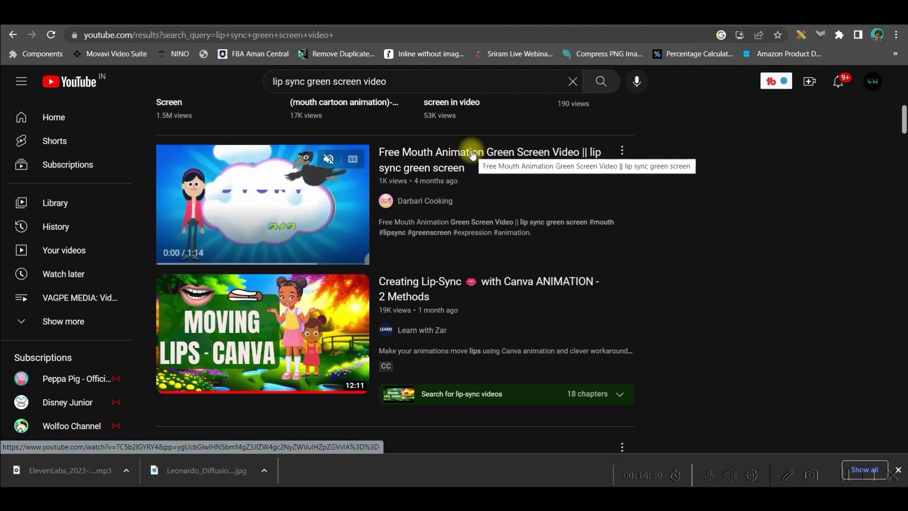
Remove the mouth clip's green background and shrink it beside the white-dress doll
{"action": "key", "text": "ctrl+Tab"}
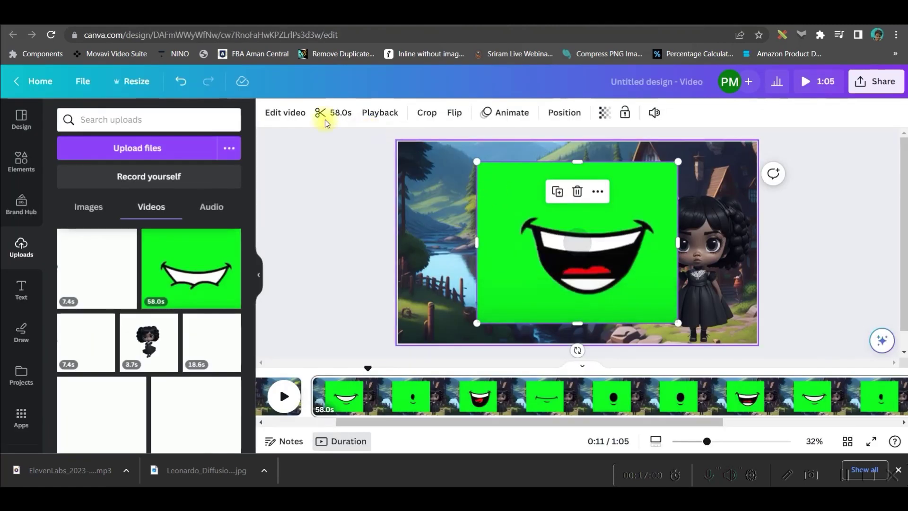
{"action": "left_click", "coordinate": [284, 113]}
{"action": "left_click", "coordinate": [155, 200]}
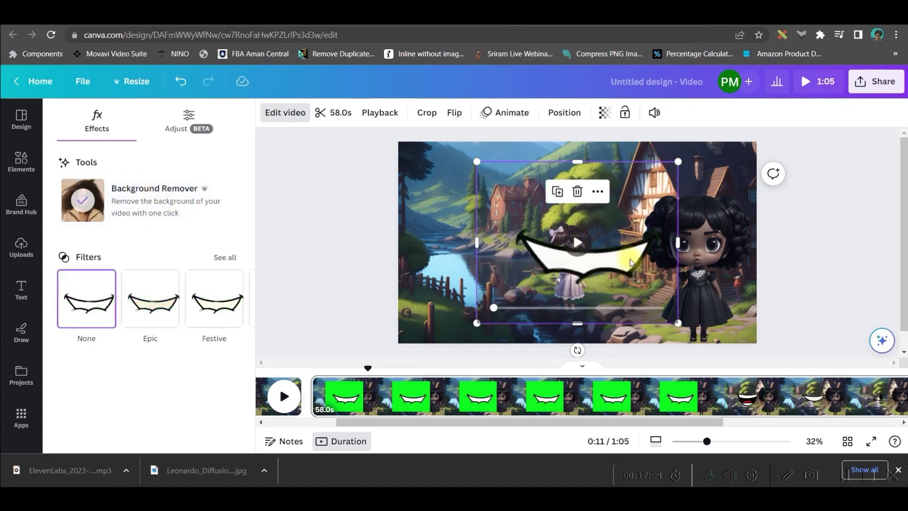
{"action": "mouse_move", "coordinate": [680, 321]}
{"action": "left_mouse_down"}
{"action": "mouse_move", "coordinate": [487, 222]}
{"action": "mouse_move", "coordinate": [477, 207]}
{"action": "mouse_move", "coordinate": [522, 215]}
{"action": "mouse_move", "coordinate": [509, 255]}
{"action": "left_mouse_up"}
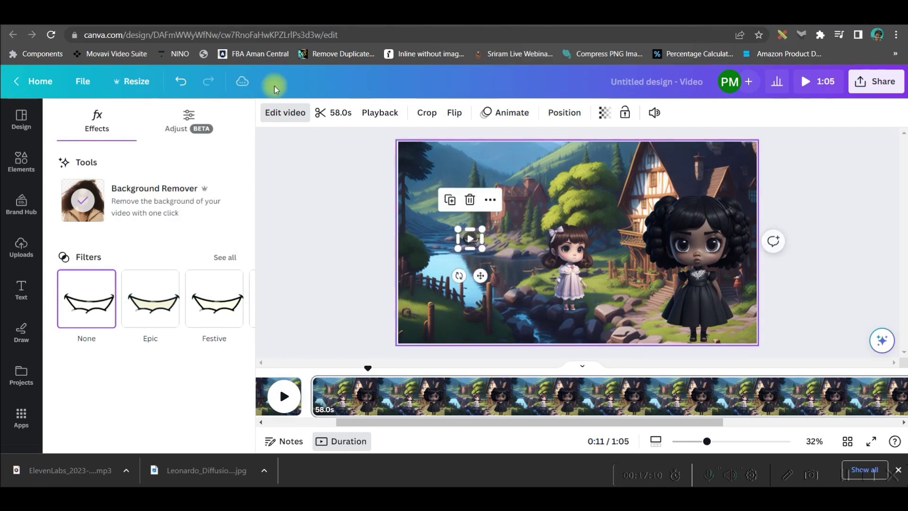
{"action": "left_click", "coordinate": [25, 159]}
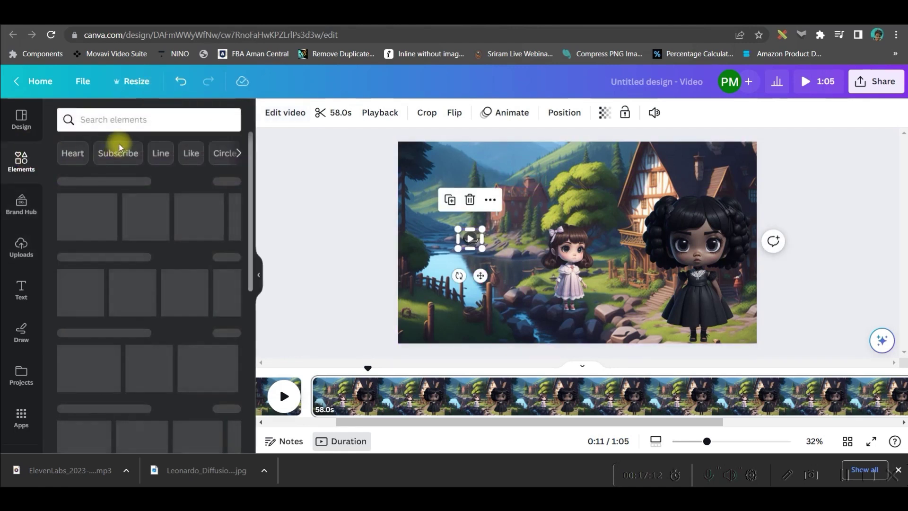
Add a circle shape from an Elements search, place it between the two dolls, and show its colours
{"action": "left_click", "coordinate": [131, 121]}
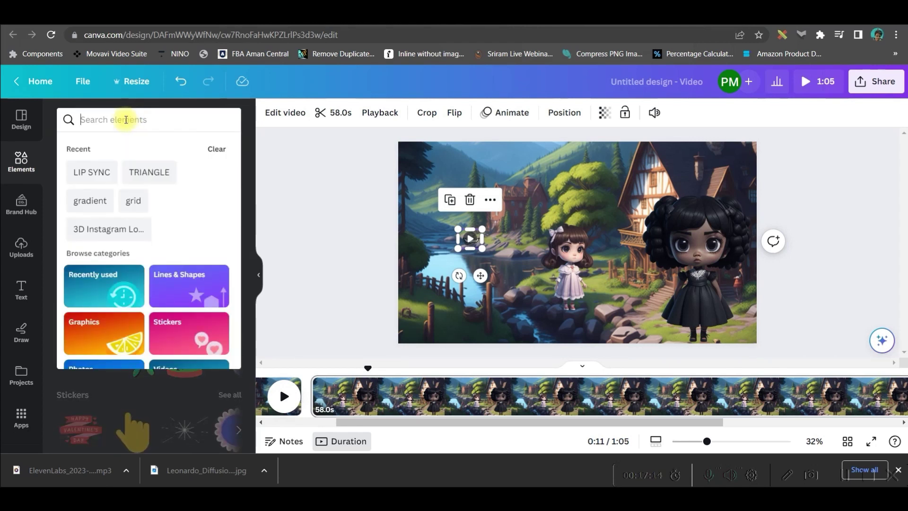
{"action": "type", "text": "circle"}
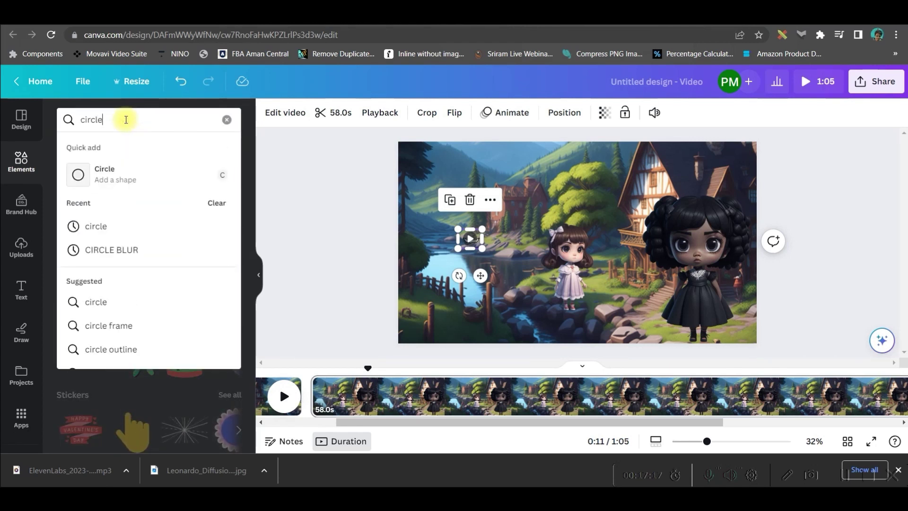
{"action": "key", "text": "Return"}
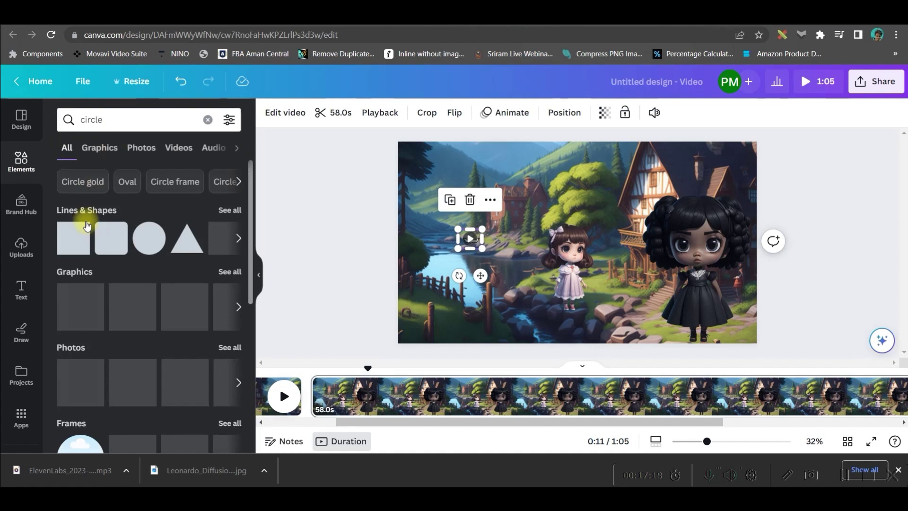
{"action": "left_click", "coordinate": [149, 238]}
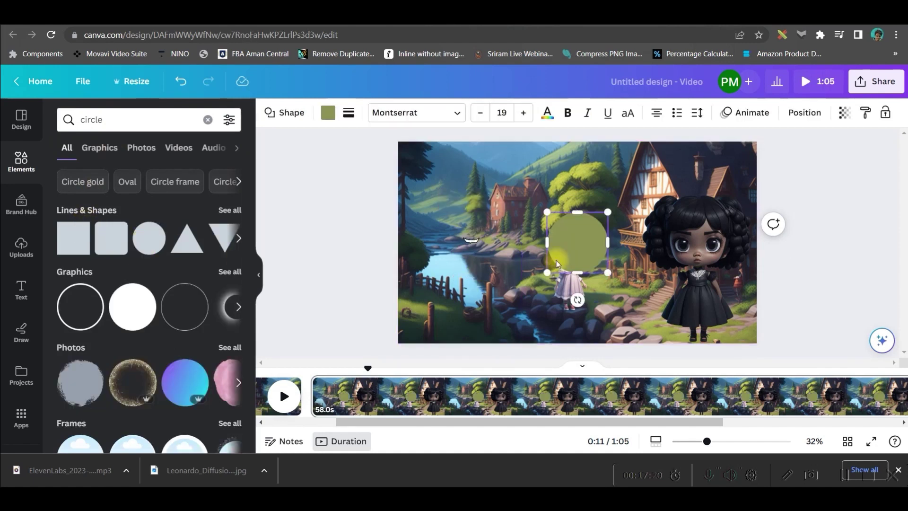
{"action": "left_click_drag", "start_coordinate": [575, 248], "coordinate": [612, 279]}
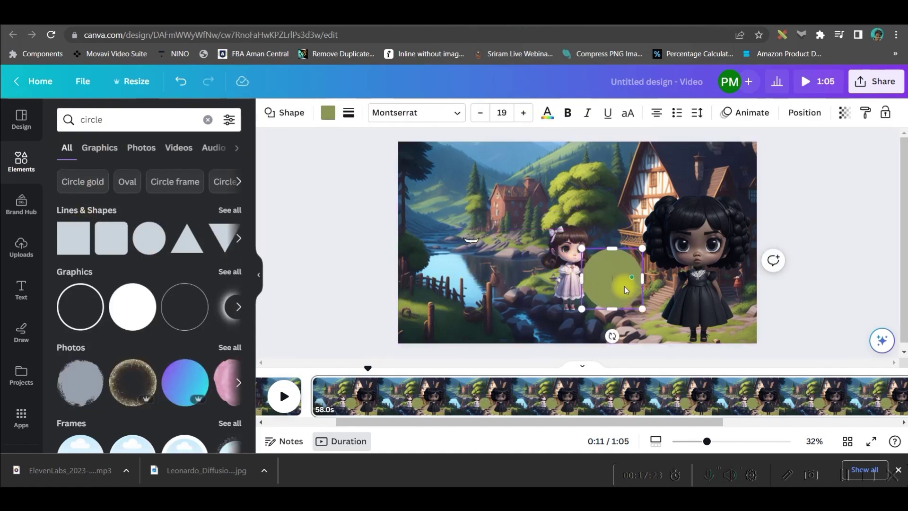
{"action": "left_click", "coordinate": [328, 112]}
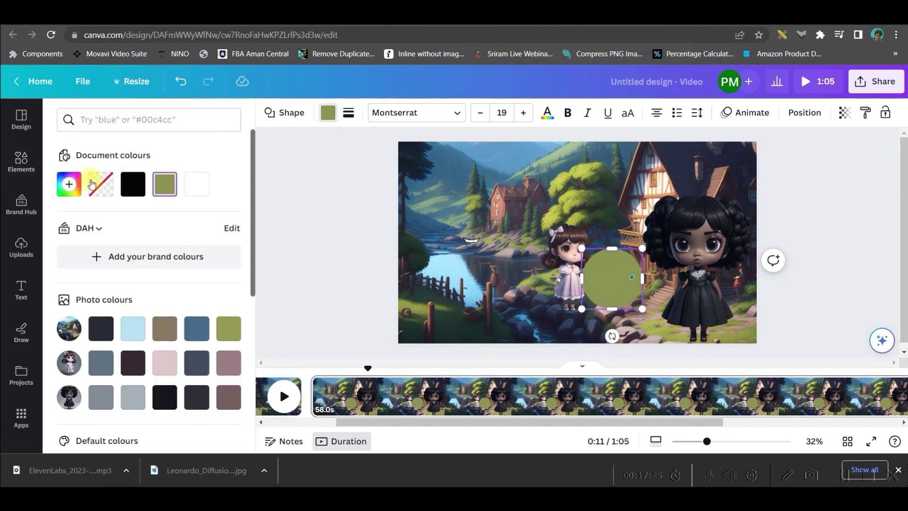
Fill the circle with a dark brown picked from the doll's face
{"action": "left_click", "coordinate": [70, 185]}
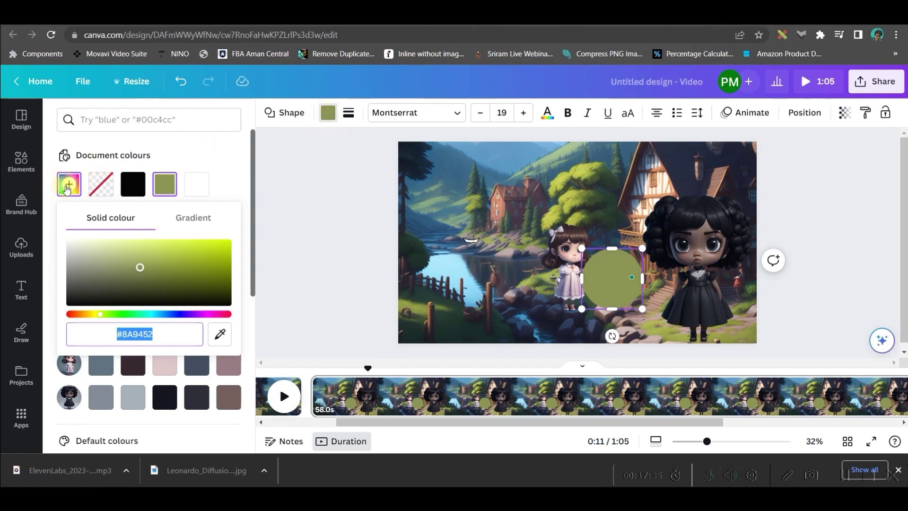
{"action": "left_click", "coordinate": [220, 335]}
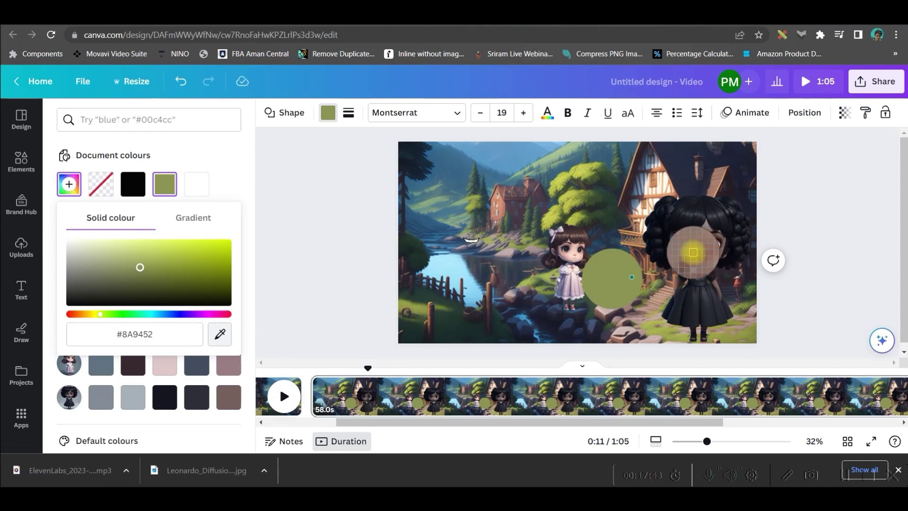
{"action": "left_click", "coordinate": [683, 252]}
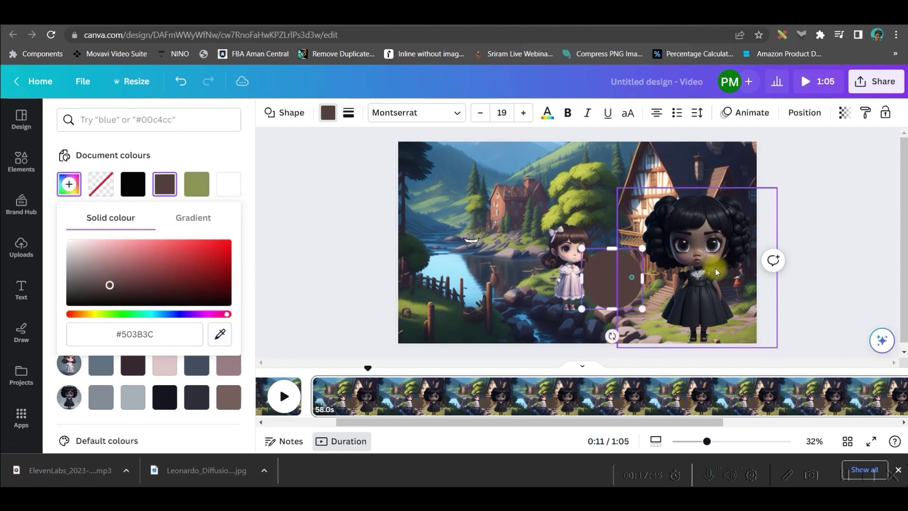
Shrink the shape to a thin mouth on the black-dress doll and set its transparency to 86
{"action": "left_click_drag", "start_coordinate": [601, 248], "coordinate": [616, 285]}
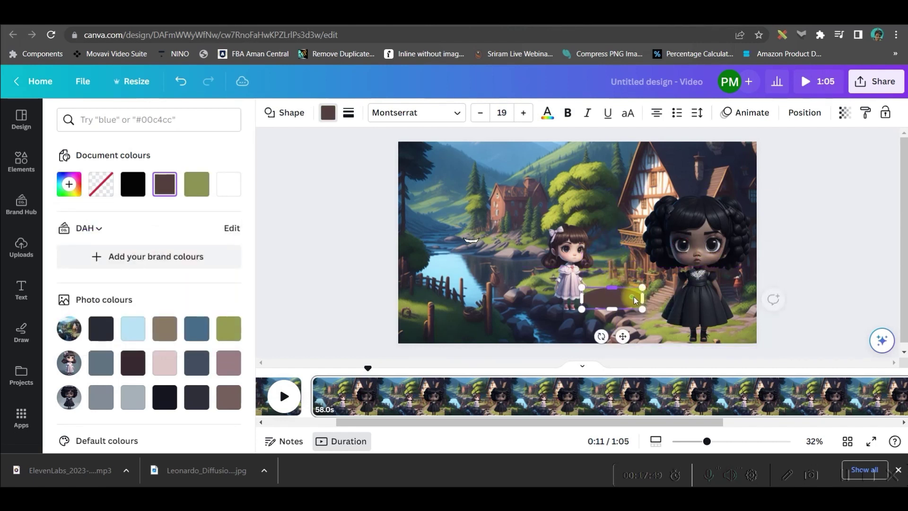
{"action": "left_click_drag", "start_coordinate": [631, 296], "coordinate": [590, 302]}
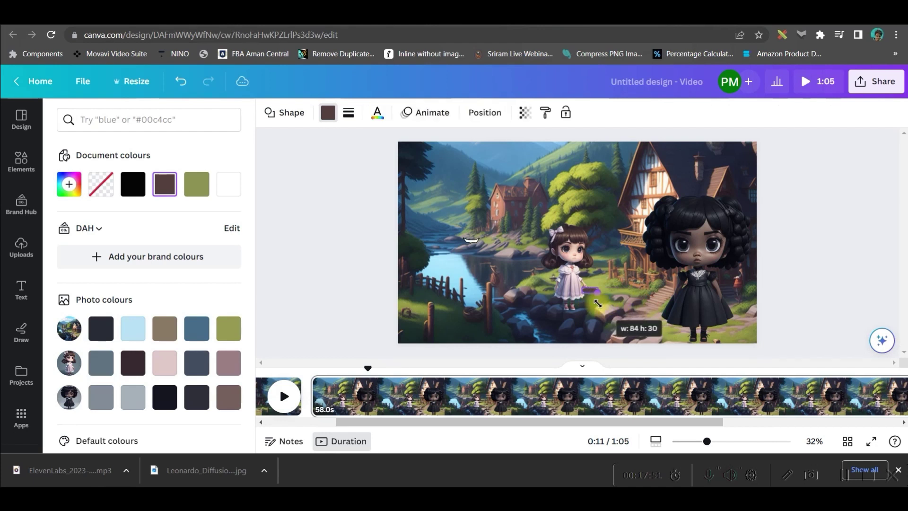
{"action": "left_click_drag", "start_coordinate": [591, 291], "coordinate": [704, 288]}
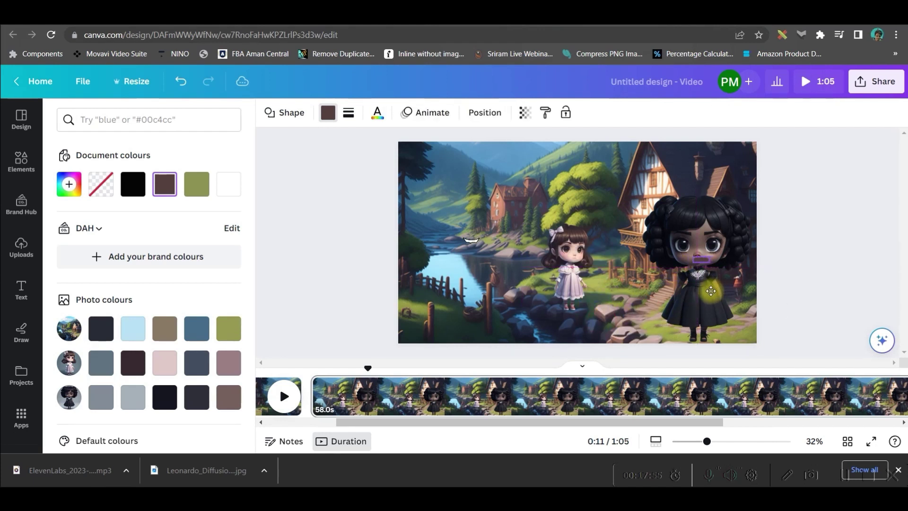
{"action": "left_click", "coordinate": [525, 113]}
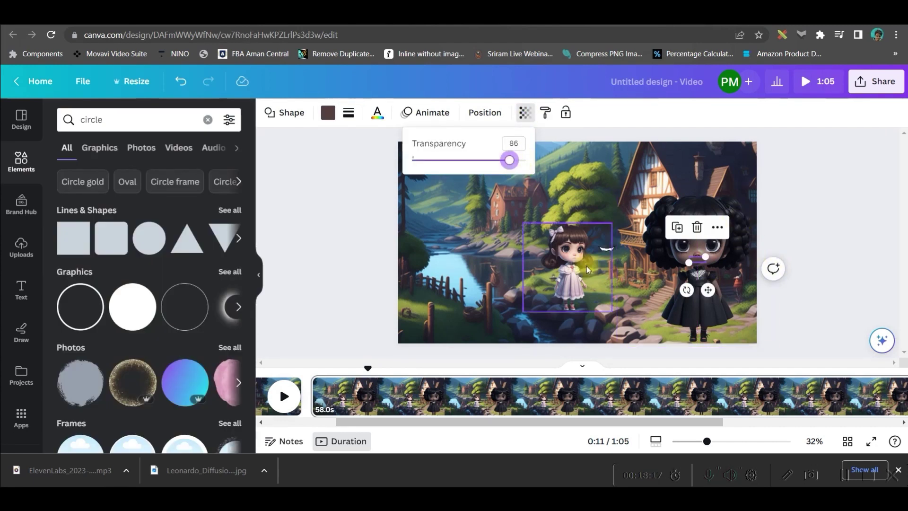
Recolour the dark doll's mouth shape with a new, lighter mauve-brown custom colour
{"action": "left_click", "coordinate": [583, 178]}
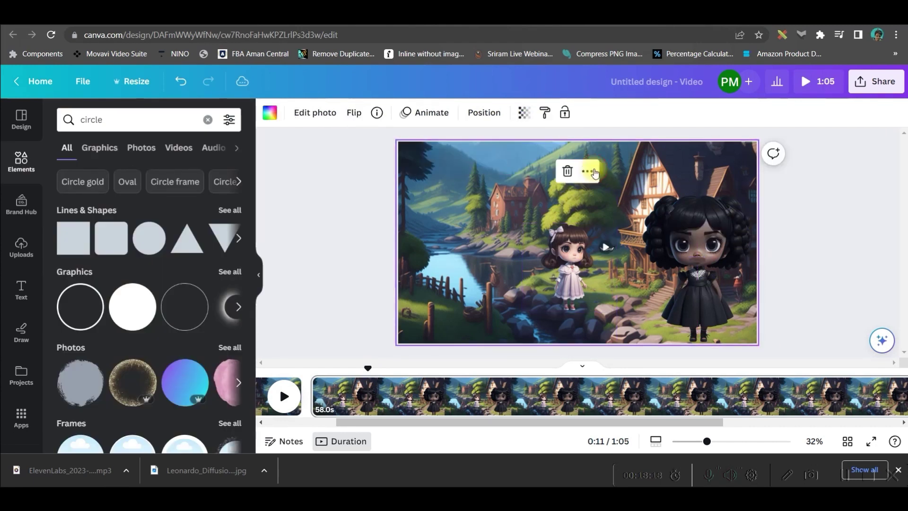
{"action": "left_click", "coordinate": [696, 263]}
{"action": "key", "text": "Down"}
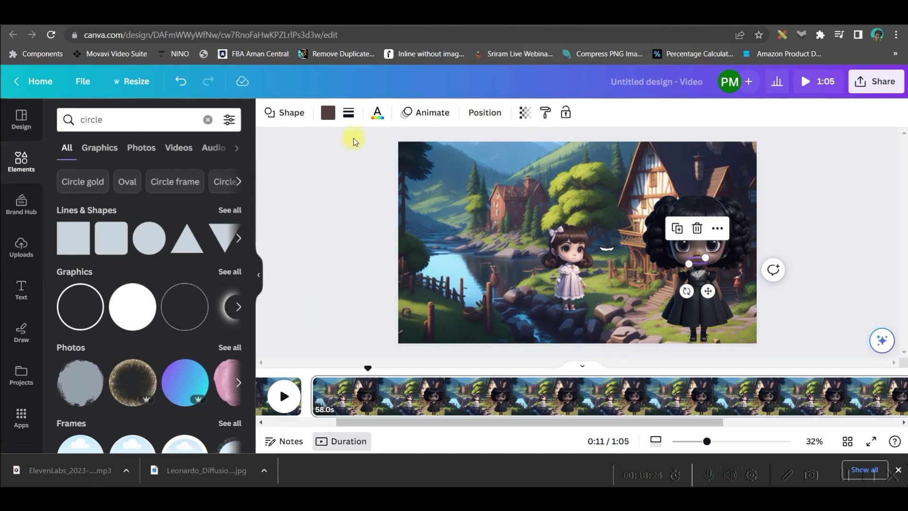
{"action": "left_click", "coordinate": [327, 112]}
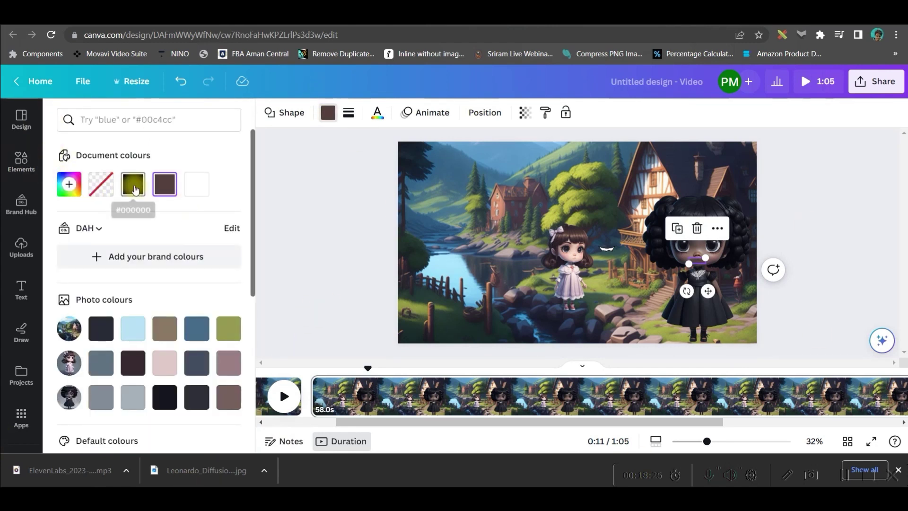
{"action": "left_click", "coordinate": [69, 184]}
{"action": "left_click_drag", "start_coordinate": [109, 284], "coordinate": [104, 276]}
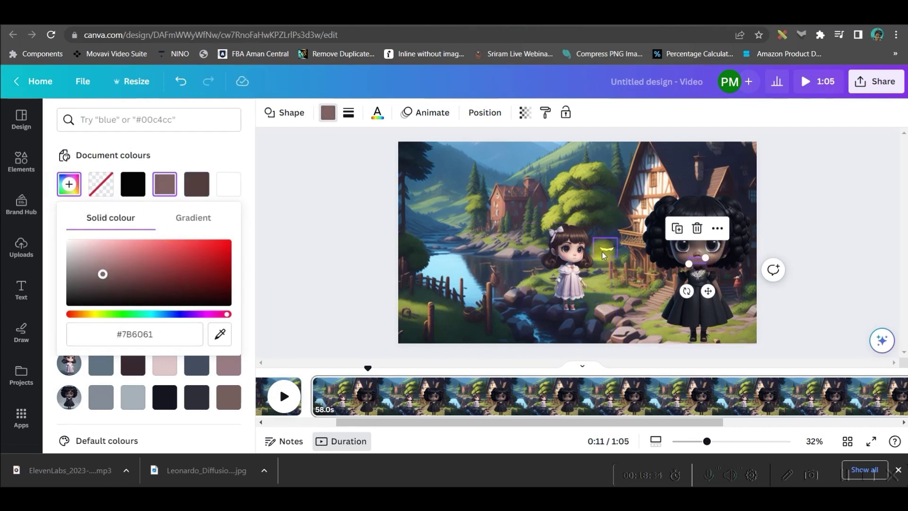
{"action": "left_click", "coordinate": [602, 251]}
{"action": "left_click", "coordinate": [680, 270]}
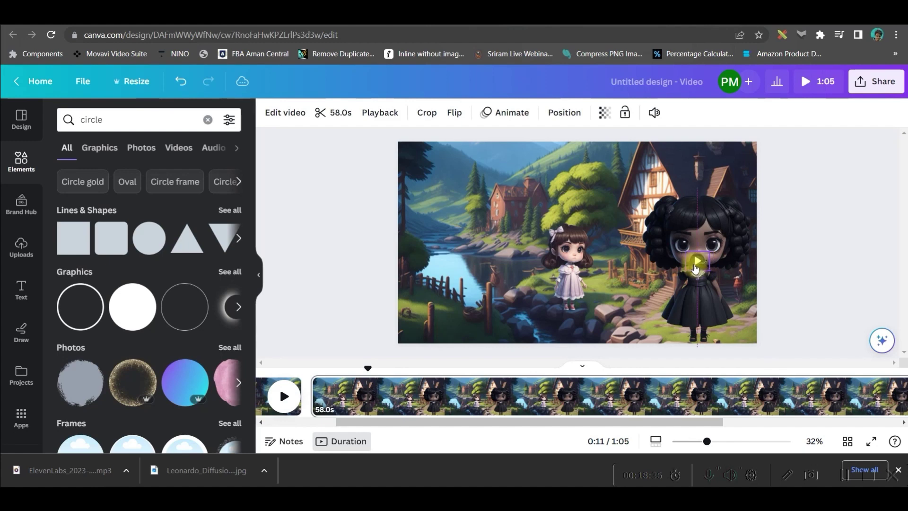
Adjust the element on the dark doll, split the long scene and delete its leftover part
{"action": "left_click", "coordinate": [695, 268]}
{"action": "left_click_drag", "start_coordinate": [697, 267], "coordinate": [702, 270]}
{"action": "right_click", "coordinate": [539, 391]}
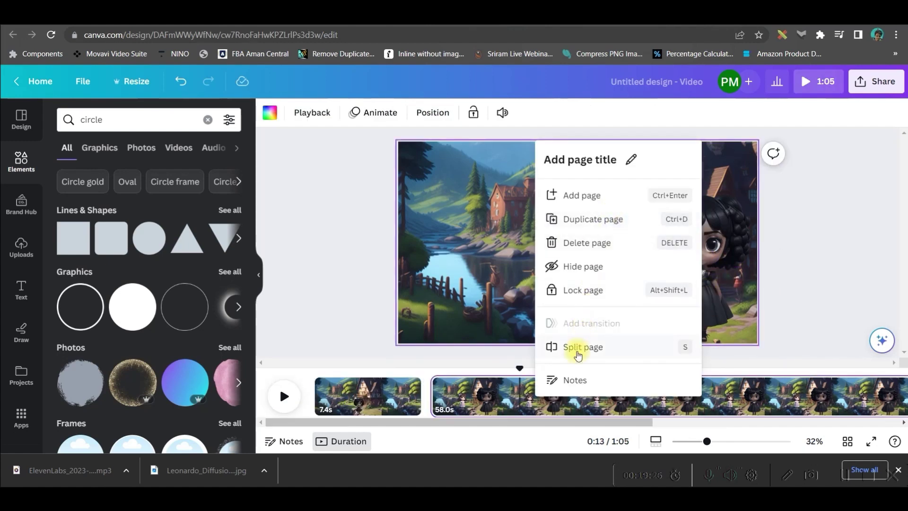
{"action": "left_click", "coordinate": [564, 349]}
{"action": "left_click", "coordinate": [531, 398]}
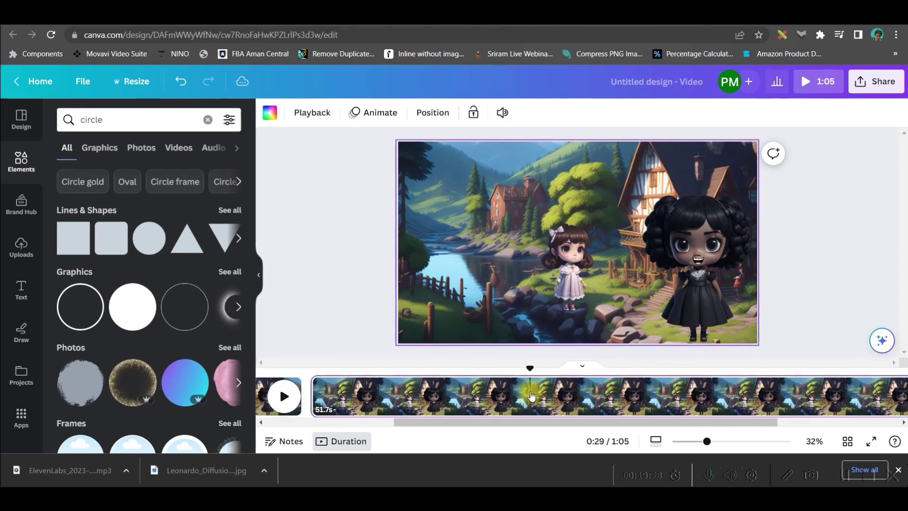
{"action": "key", "text": "Delete"}
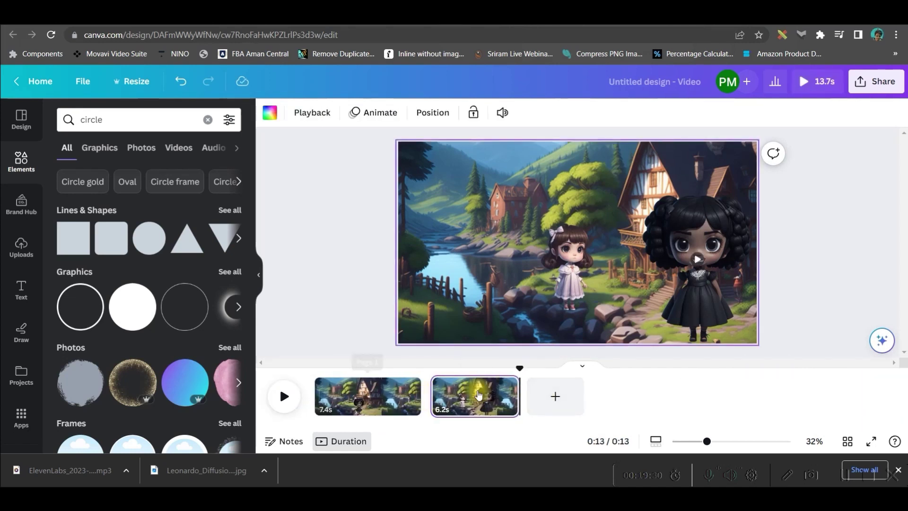
{"action": "left_click", "coordinate": [573, 259]}
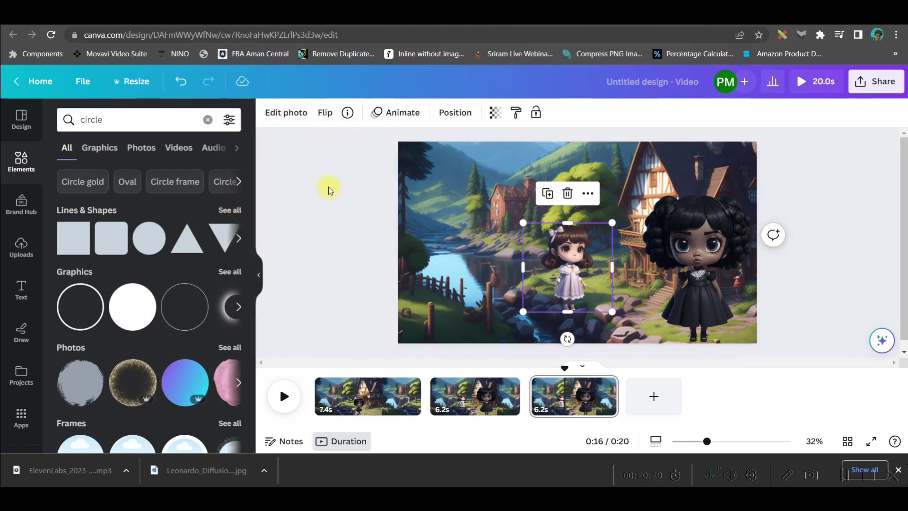
Animate the white-dress doll along a custom path toward the black-dress doll, with smooth, faster motion
{"action": "left_click", "coordinate": [396, 113]}
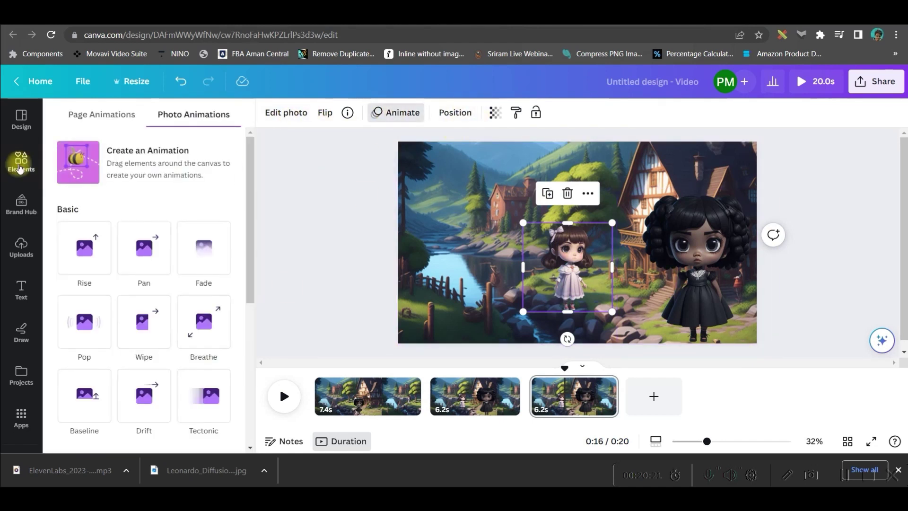
{"action": "left_click", "coordinate": [127, 162]}
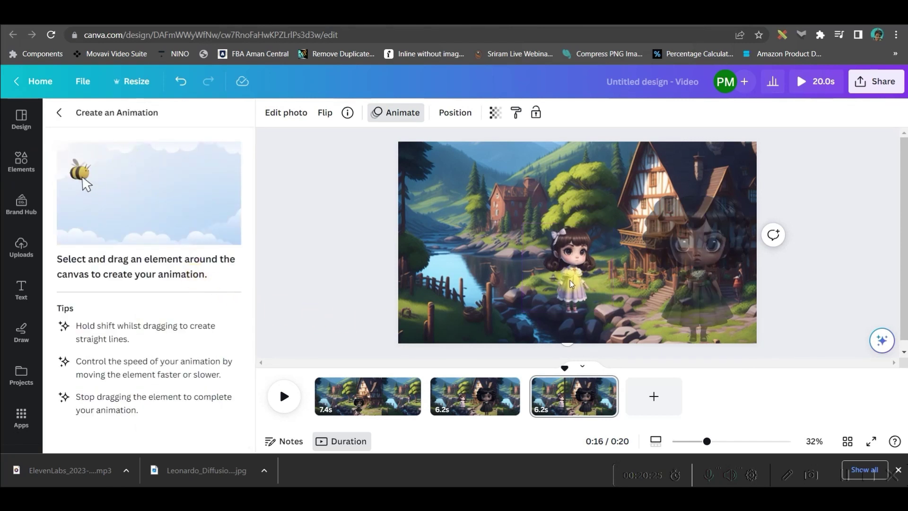
{"action": "mouse_move", "coordinate": [569, 281]}
{"action": "left_mouse_down"}
{"action": "mouse_move", "coordinate": [603, 277]}
{"action": "mouse_move", "coordinate": [629, 310]}
{"action": "mouse_move", "coordinate": [649, 305]}
{"action": "left_mouse_up"}
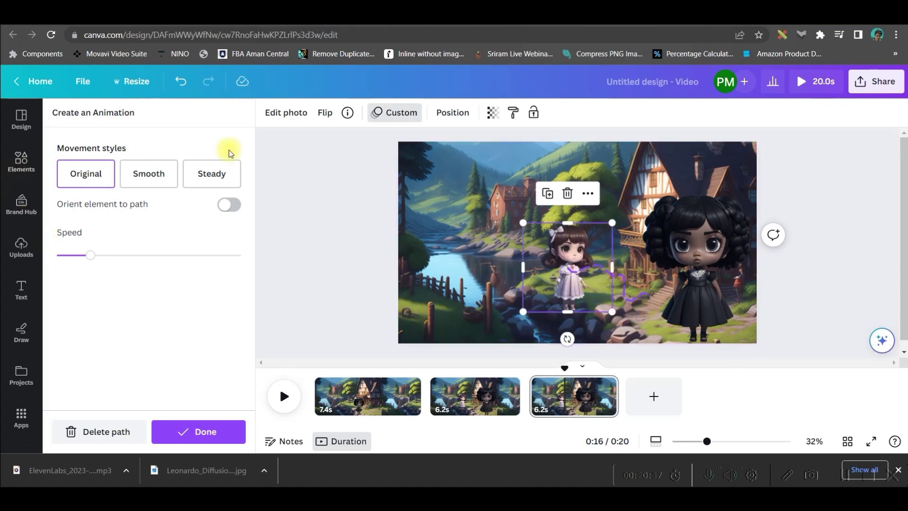
{"action": "left_click", "coordinate": [144, 174]}
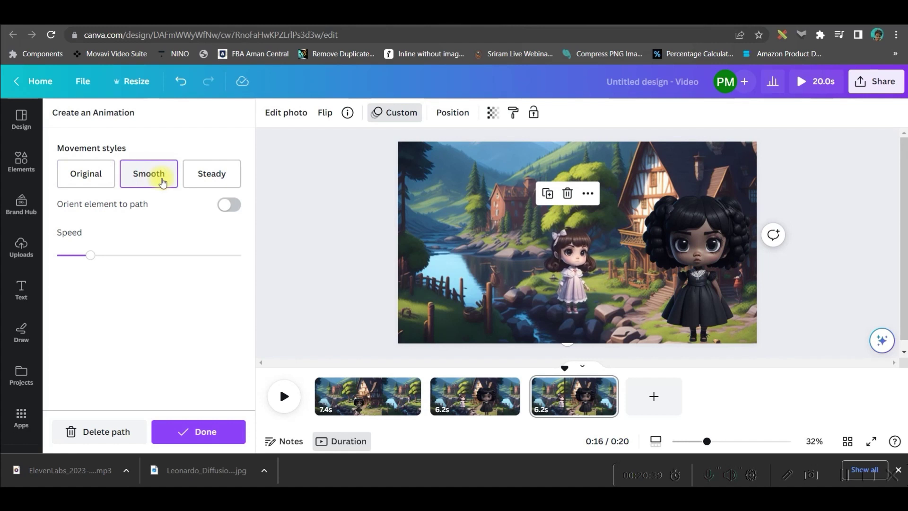
{"action": "left_click_drag", "start_coordinate": [90, 255], "coordinate": [145, 255]}
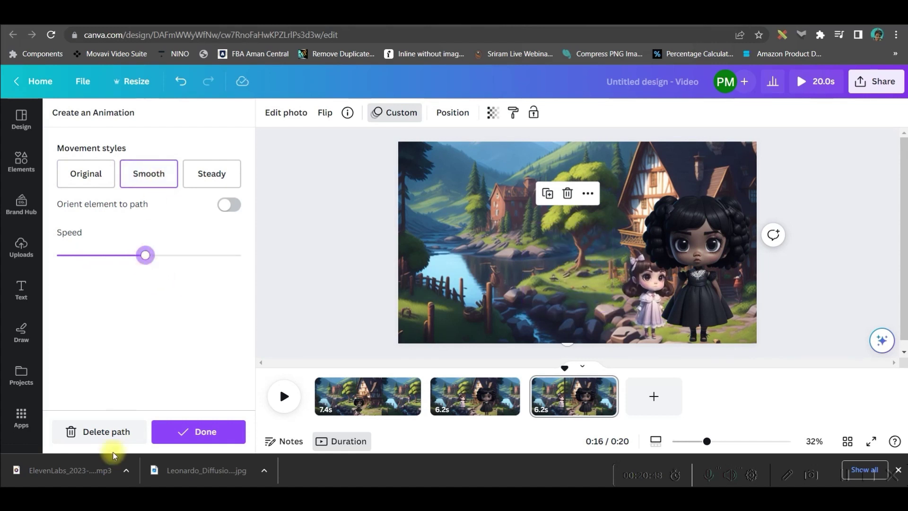
{"action": "left_click", "coordinate": [194, 434]}
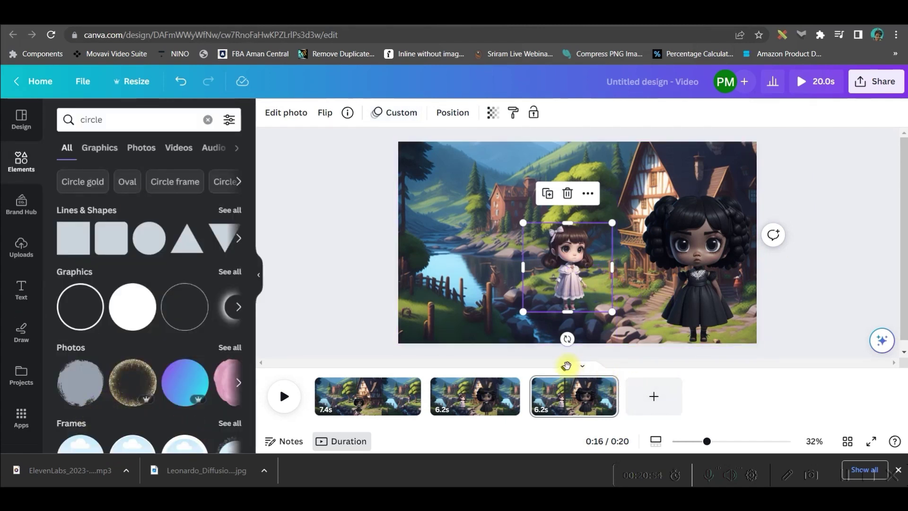
Add the uploaded DLG 1.mp3 dialogue to the timeline under the second scene
{"action": "left_click_drag", "start_coordinate": [566, 365], "coordinate": [315, 365]}
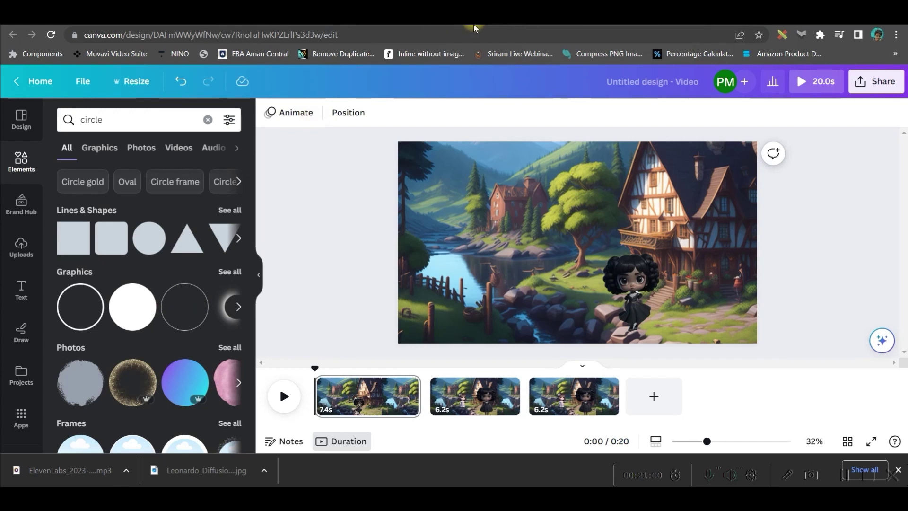
{"action": "left_click", "coordinate": [21, 248]}
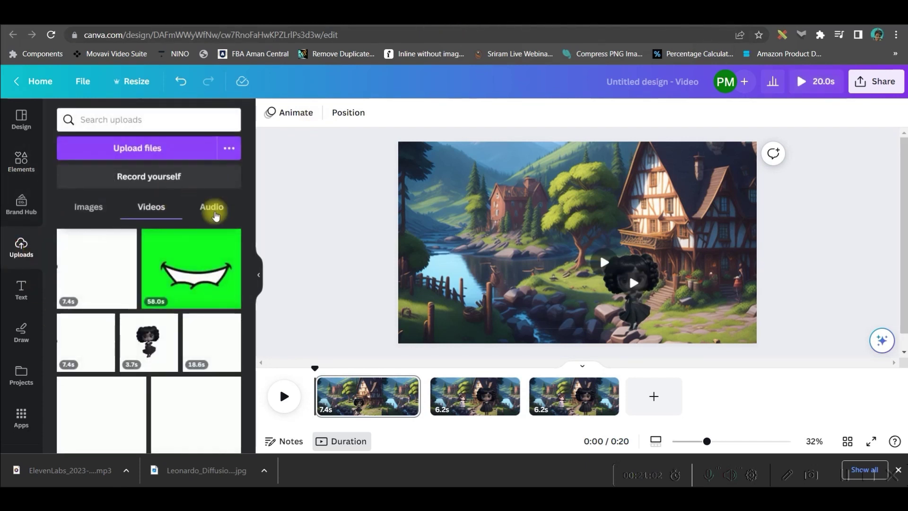
{"action": "left_click", "coordinate": [213, 206]}
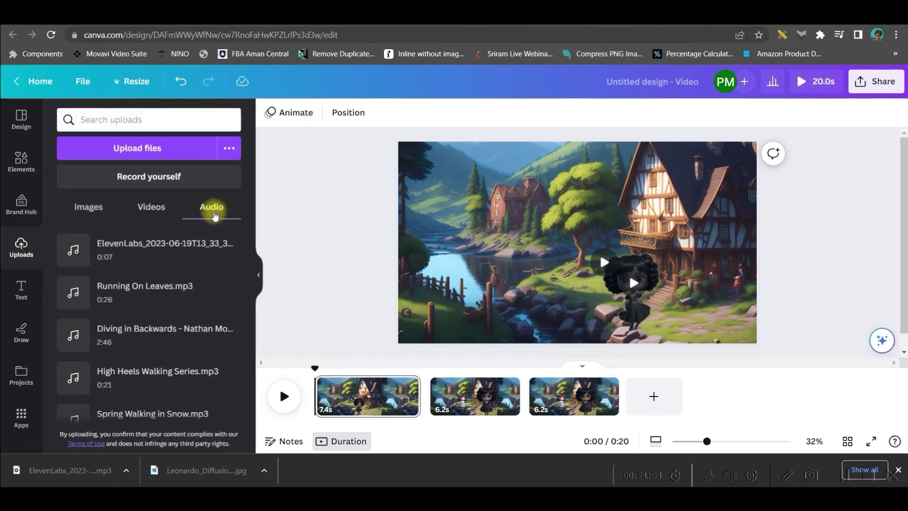
{"action": "scroll", "coordinate": [143, 319], "scroll_direction": "down", "scroll_amount": 5}
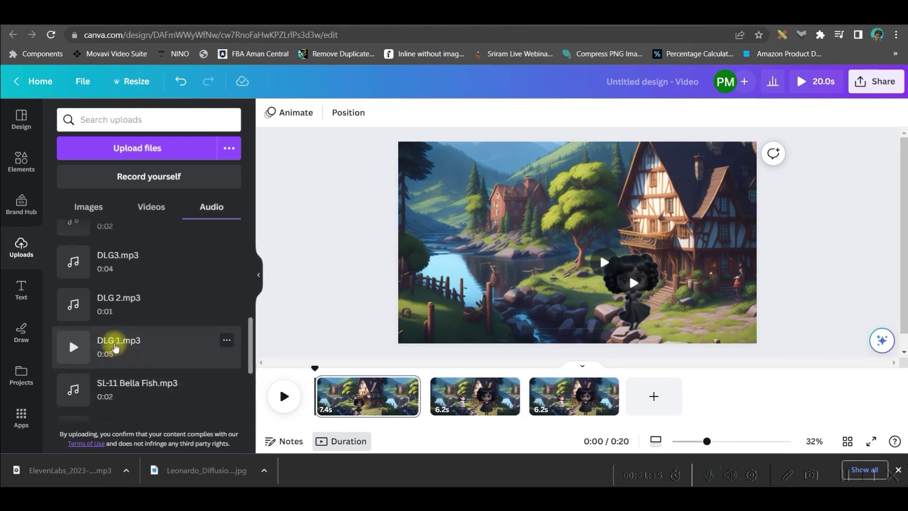
{"action": "left_click_drag", "start_coordinate": [120, 347], "coordinate": [437, 407]}
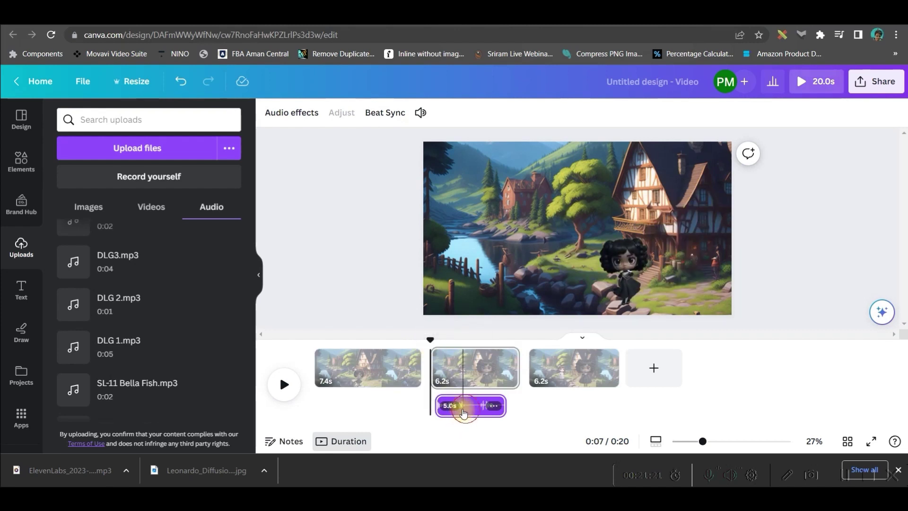
{"action": "left_click_drag", "start_coordinate": [464, 413], "coordinate": [459, 413]}
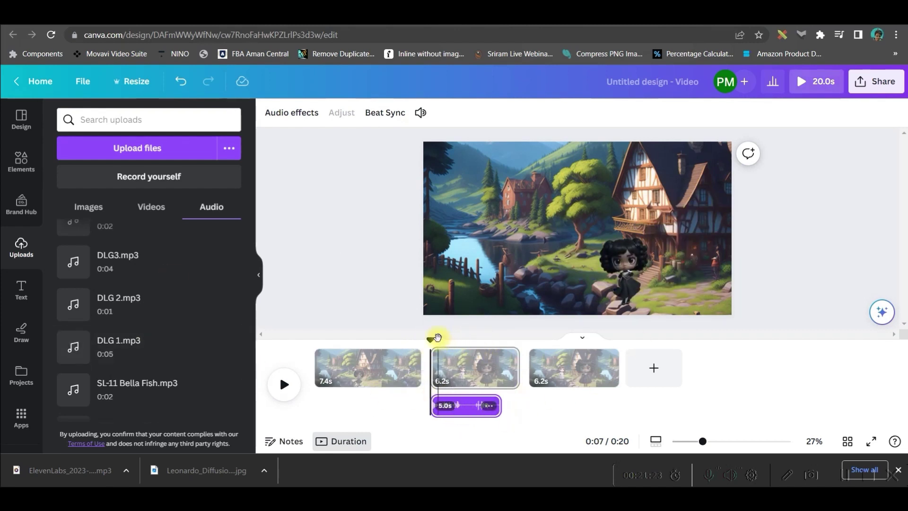
Duplicate the first scene and move the DLG 1 clip under the third scene
{"action": "left_click_drag", "start_coordinate": [432, 339], "coordinate": [315, 339]}
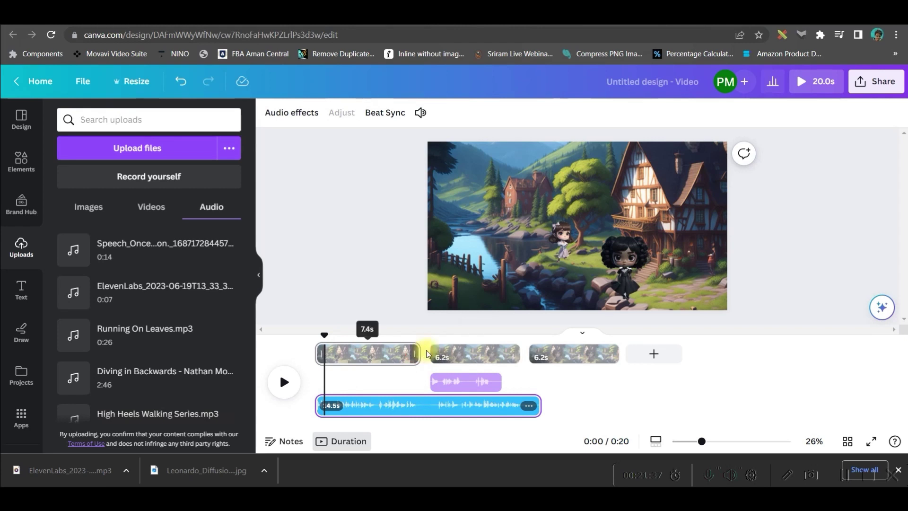
{"action": "left_click", "coordinate": [426, 352]}
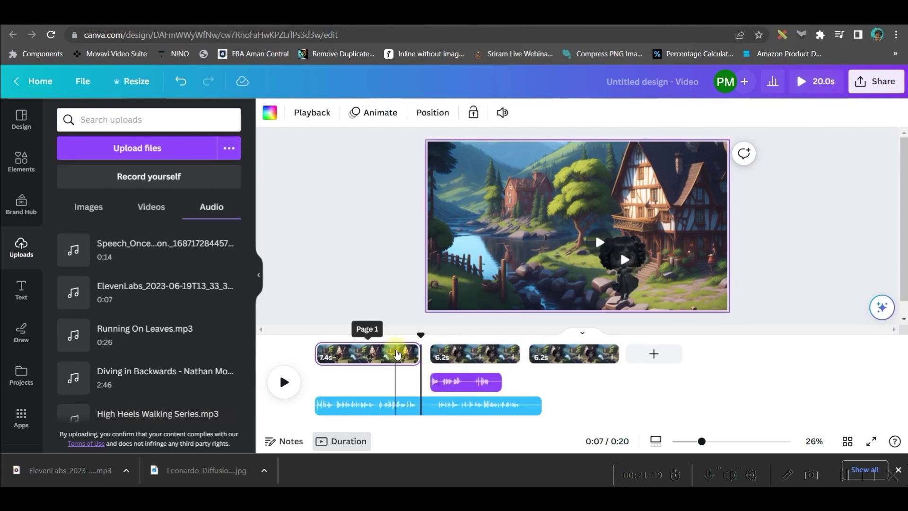
{"action": "right_click", "coordinate": [398, 353]}
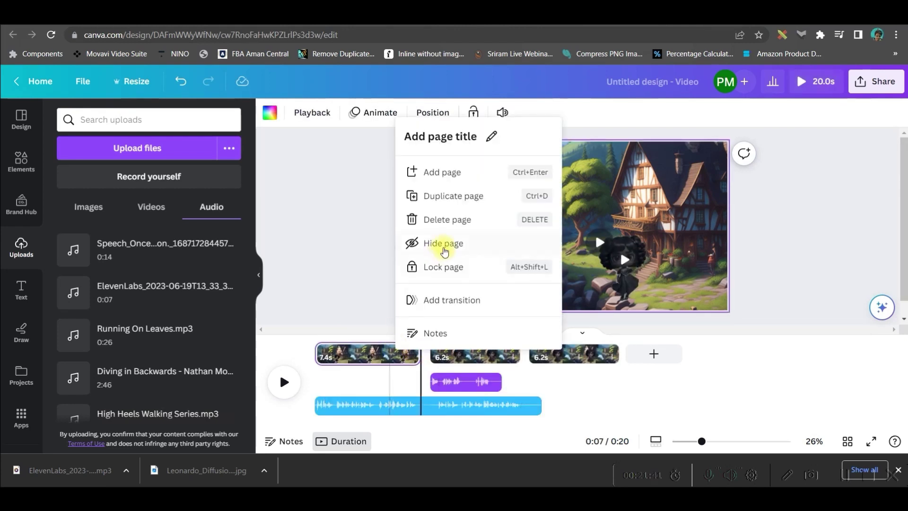
{"action": "left_click", "coordinate": [455, 199]}
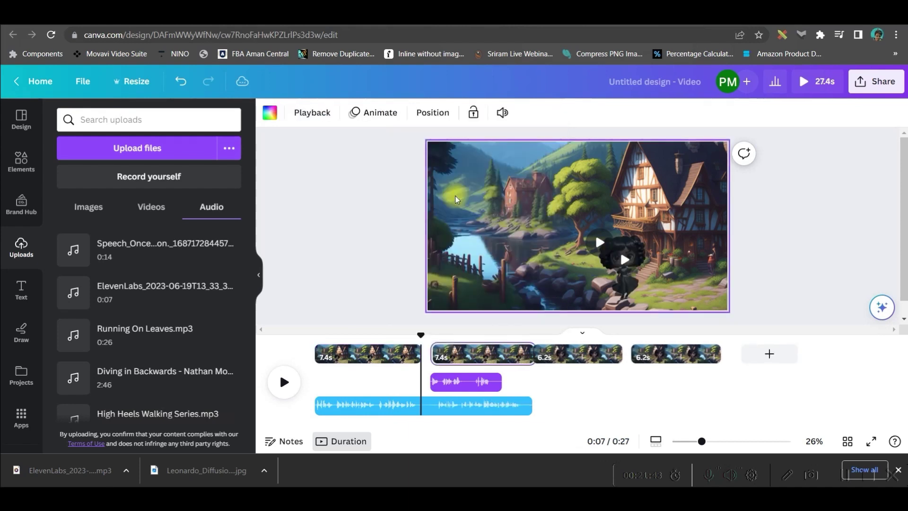
{"action": "left_click_drag", "start_coordinate": [468, 384], "coordinate": [571, 391]}
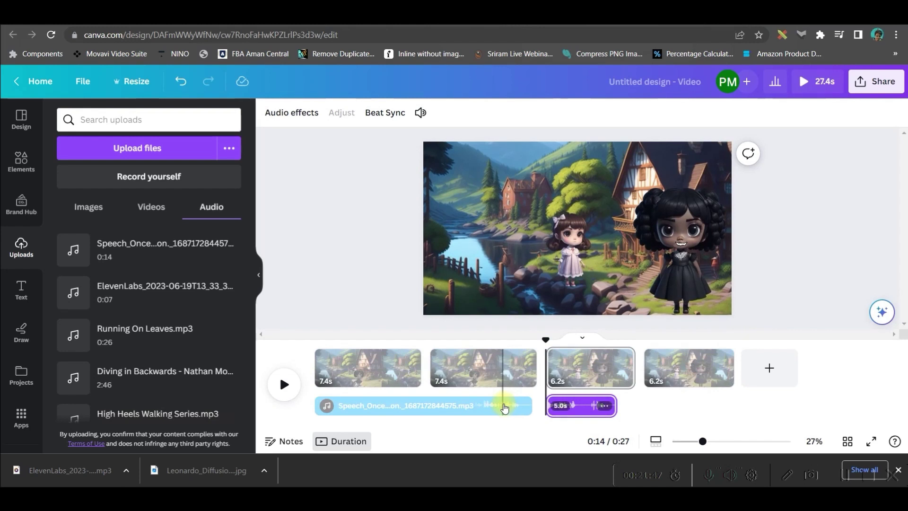
{"action": "left_click_drag", "start_coordinate": [546, 338], "coordinate": [286, 326]}
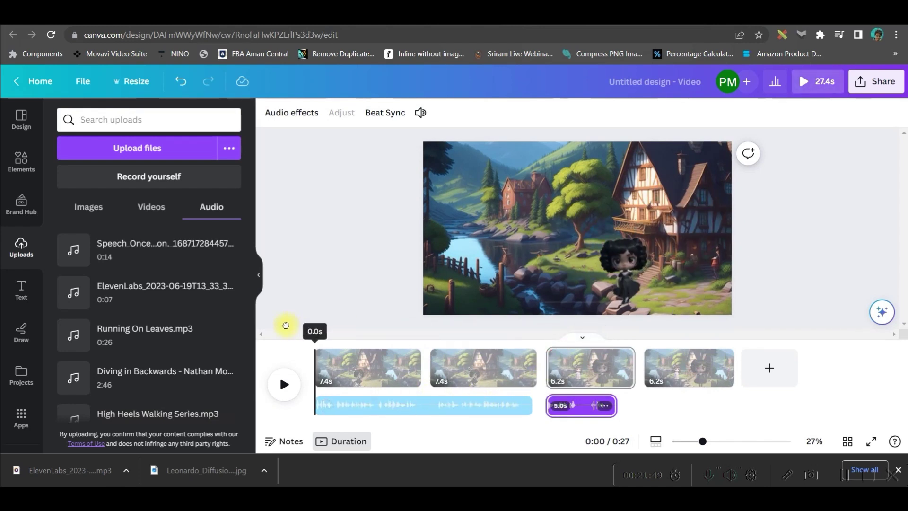
{"action": "scroll", "coordinate": [131, 314], "scroll_direction": "down", "scroll_amount": 5}
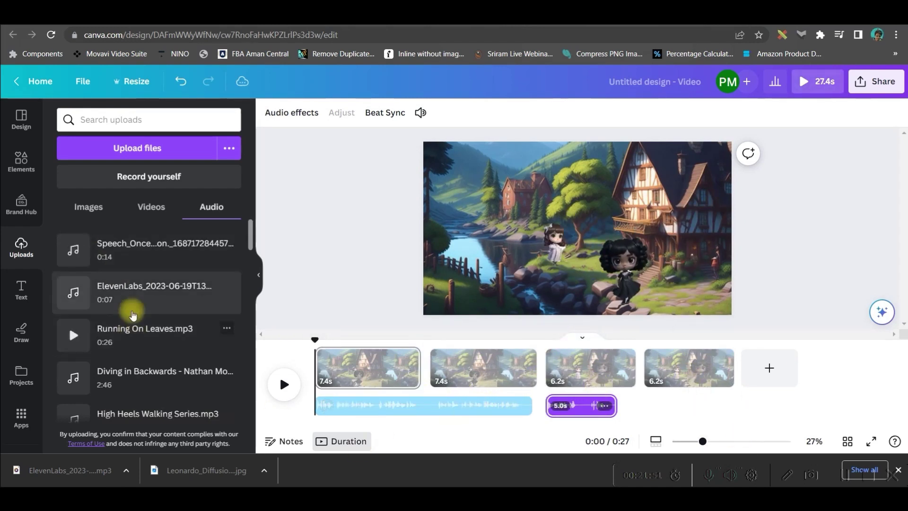
{"action": "scroll", "coordinate": [131, 315], "scroll_direction": "down", "scroll_amount": 3}
{"action": "scroll", "coordinate": [132, 314], "scroll_direction": "down", "scroll_amount": 4}
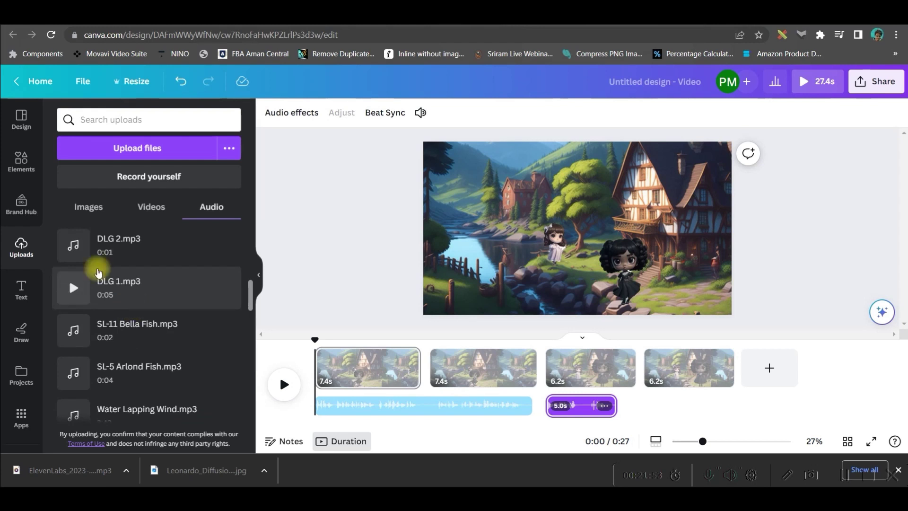
{"action": "scroll", "coordinate": [21, 333], "scroll_direction": "down", "scroll_amount": 3}
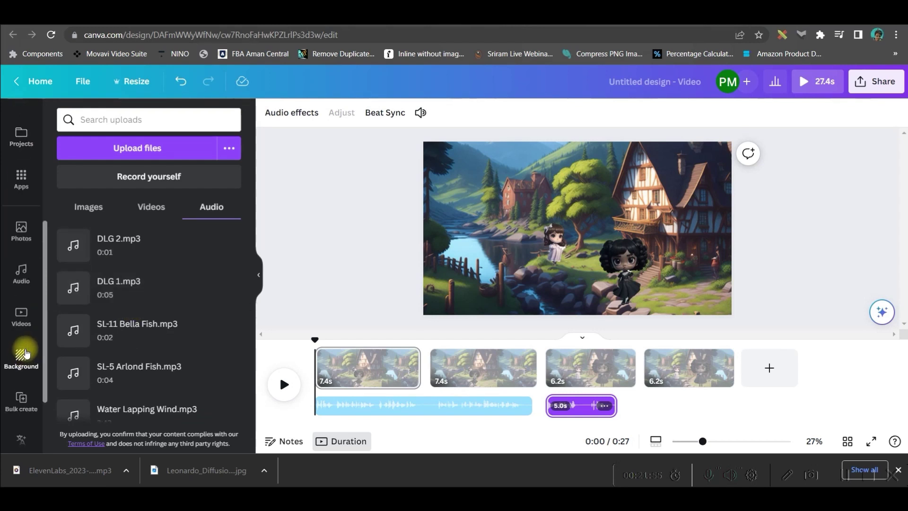
{"action": "scroll", "coordinate": [25, 347], "scroll_direction": "down", "scroll_amount": 3}
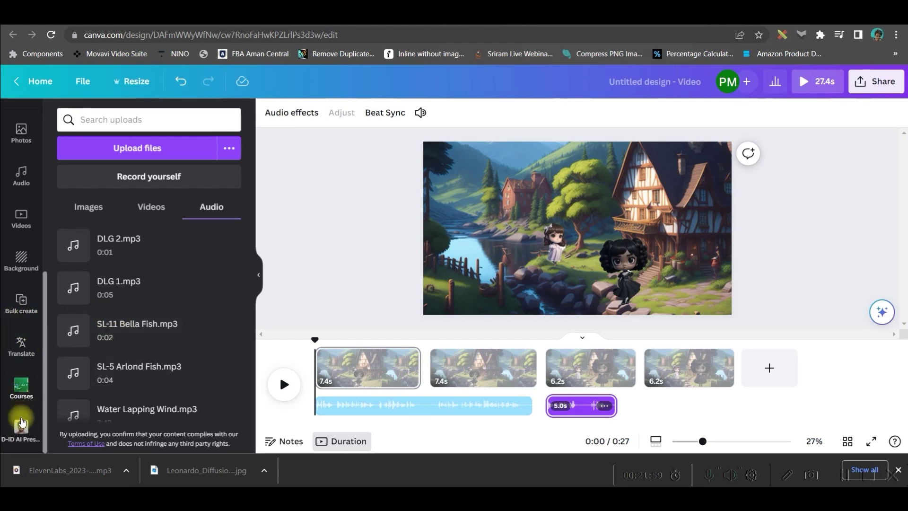
{"action": "scroll", "coordinate": [21, 333], "scroll_direction": "up", "scroll_amount": 3}
{"action": "scroll", "coordinate": [28, 340], "scroll_direction": "up", "scroll_amount": 2}
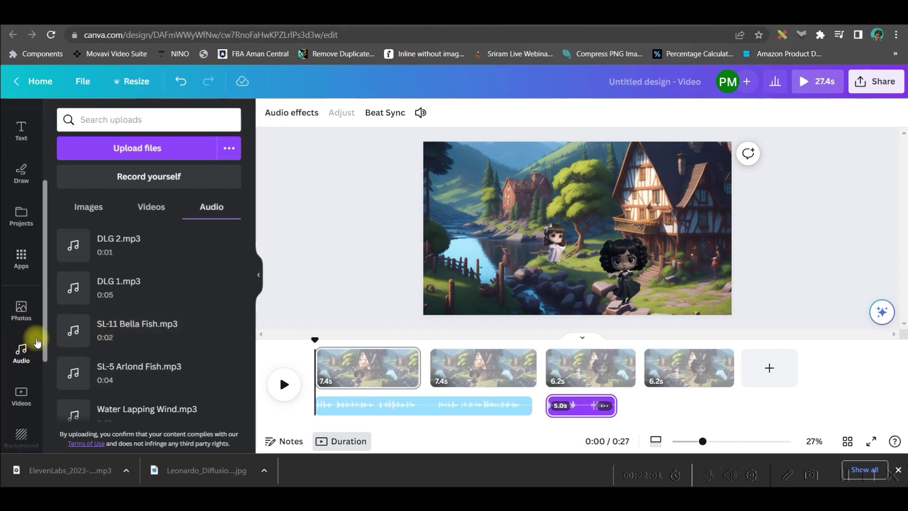
{"action": "scroll", "coordinate": [37, 343], "scroll_direction": "down", "scroll_amount": 3}
{"action": "left_click", "coordinate": [22, 234]}
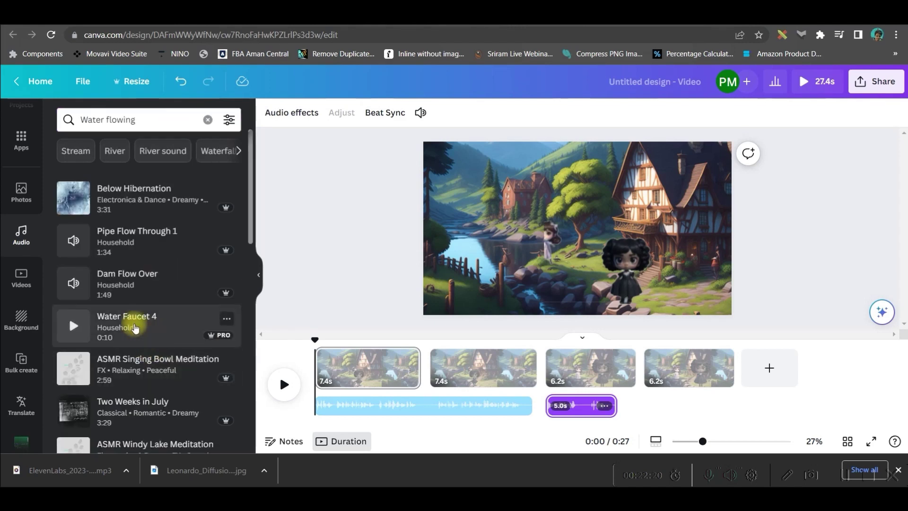
{"action": "scroll", "coordinate": [12, 229], "scroll_direction": "up", "scroll_amount": 3}
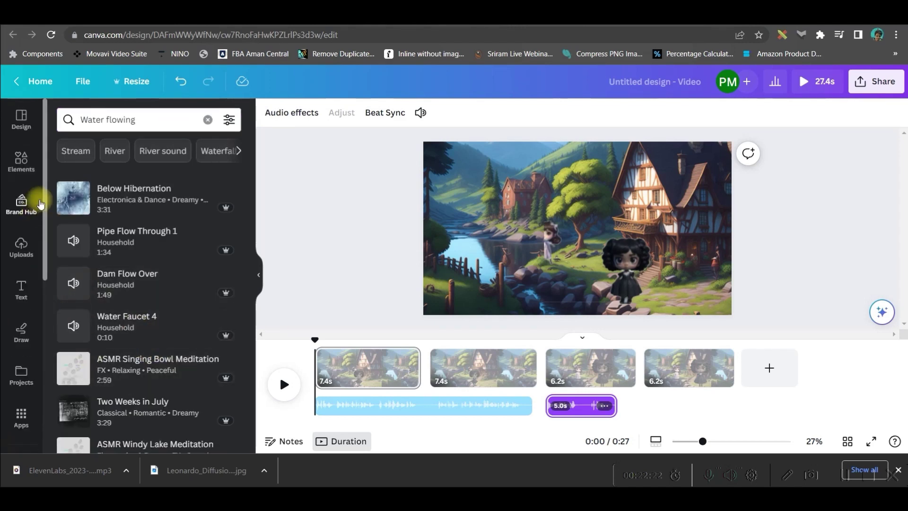
{"action": "left_click", "coordinate": [21, 248]}
{"action": "left_click", "coordinate": [723, 343]}
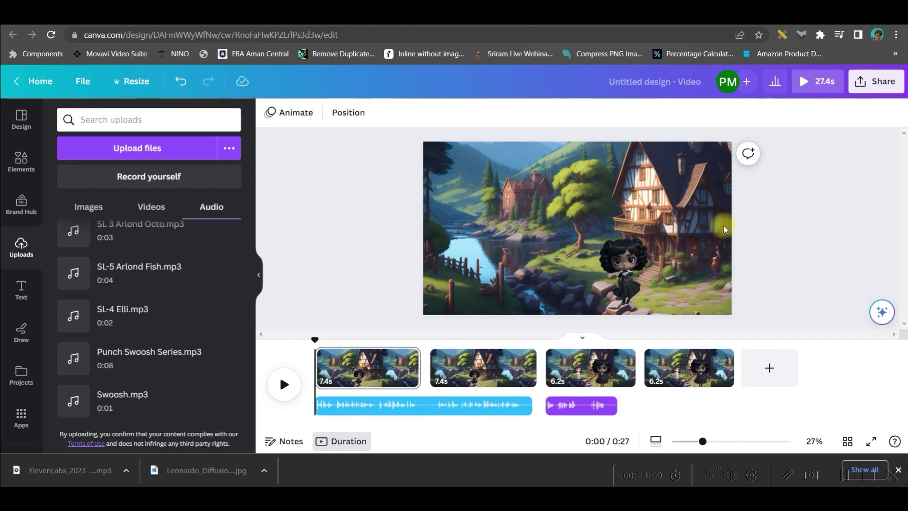
{"action": "mouse_move", "coordinate": [541, 367]}
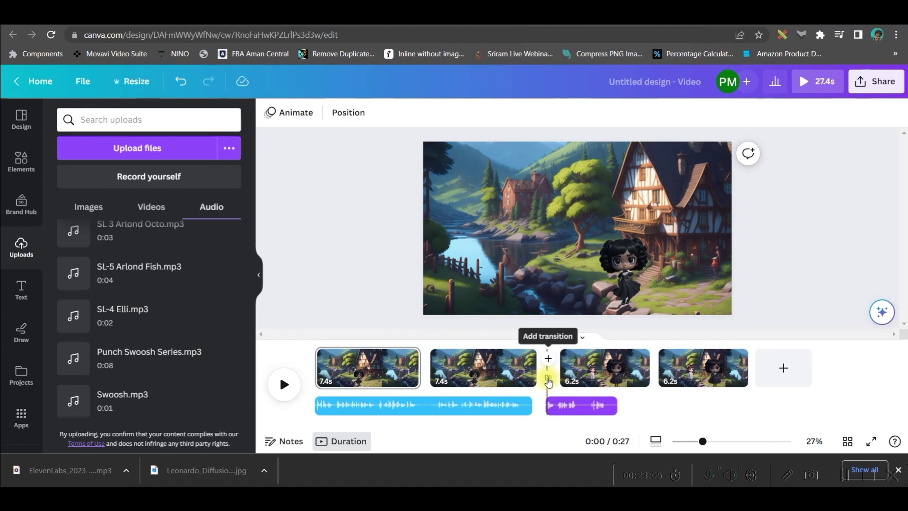
Add a Dissolve transition between the second and third clips
{"action": "left_click", "coordinate": [548, 379]}
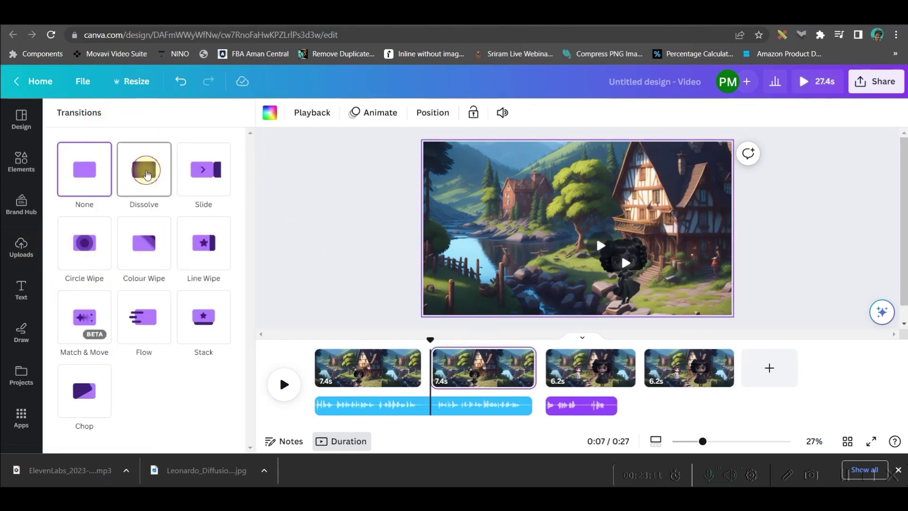
{"action": "left_click", "coordinate": [147, 172]}
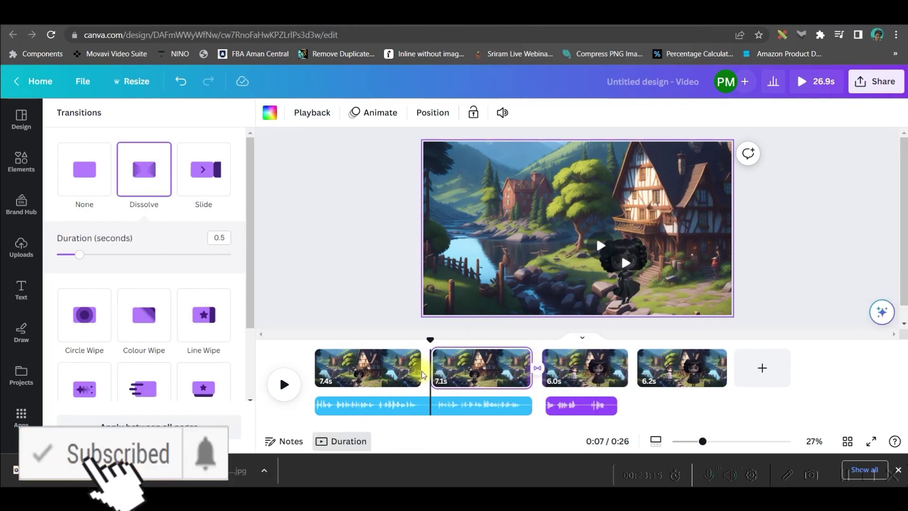
{"action": "left_click", "coordinate": [423, 374]}
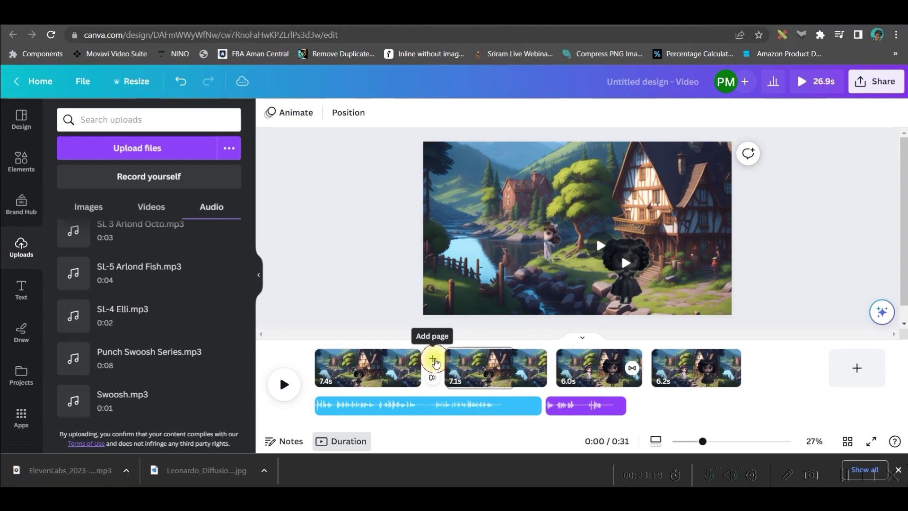
Insert a blank page after the first clip, then delete it again
{"action": "left_click", "coordinate": [434, 358]}
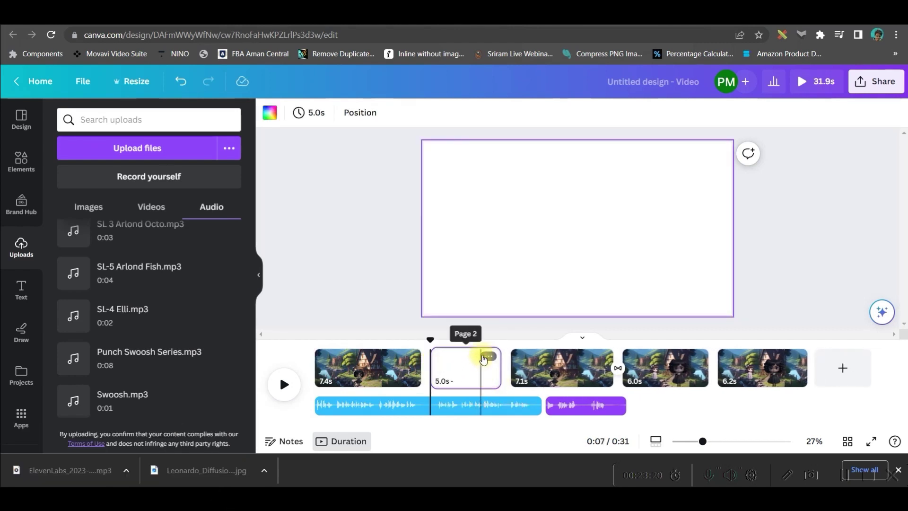
{"action": "left_click", "coordinate": [485, 357]}
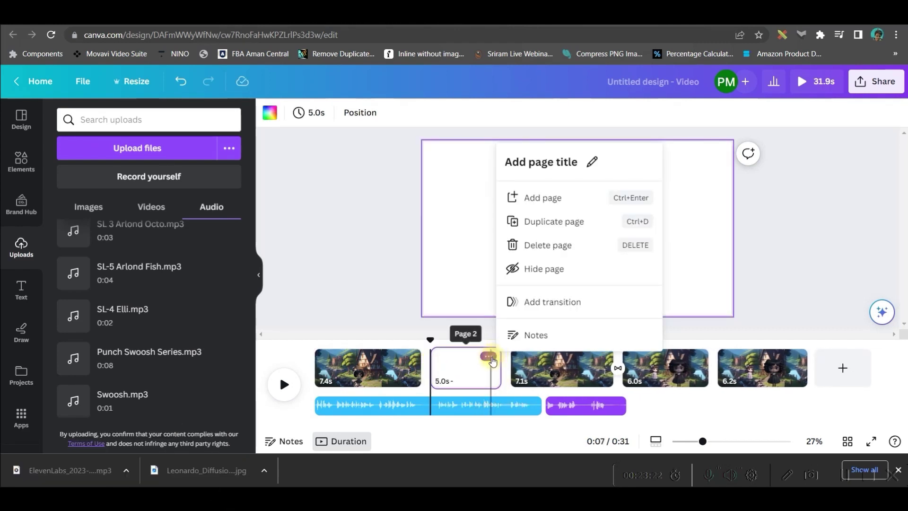
{"action": "left_click", "coordinate": [548, 245]}
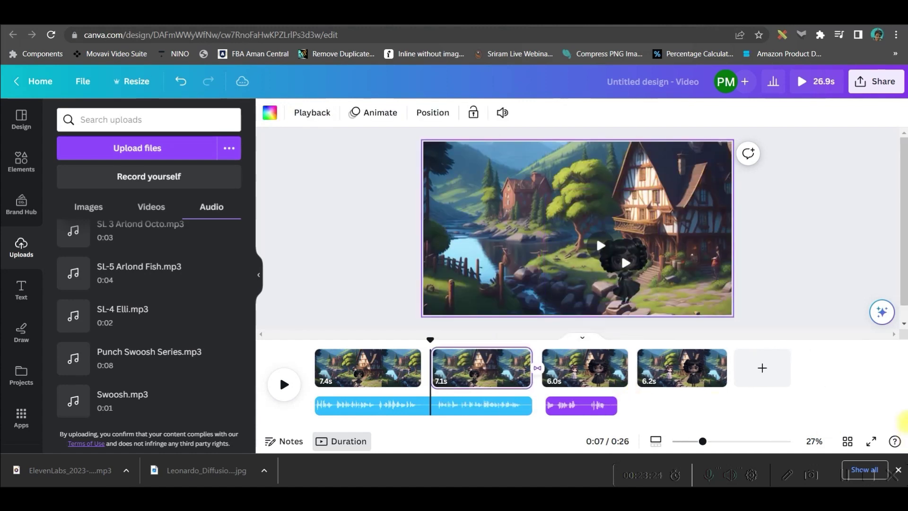
{"action": "left_click", "coordinate": [580, 404]}
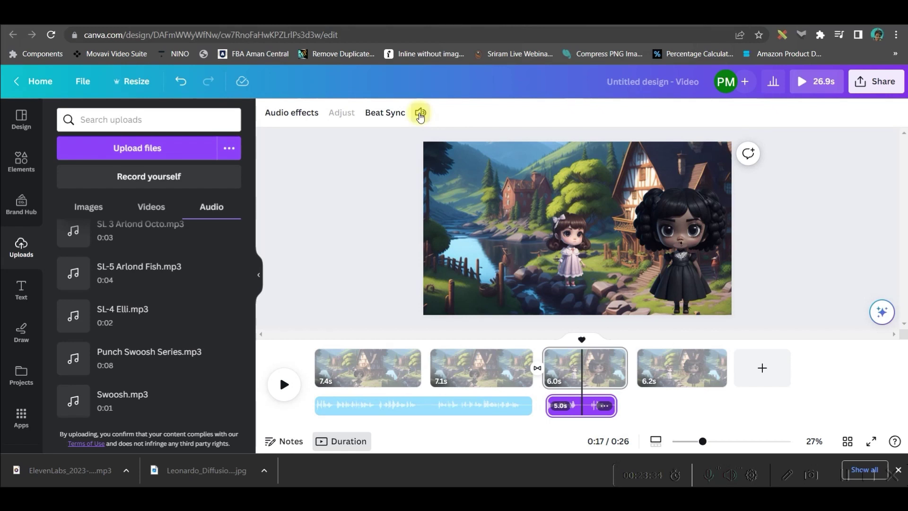
Boost the short voice clip's volume to 319
{"action": "left_click", "coordinate": [420, 113]}
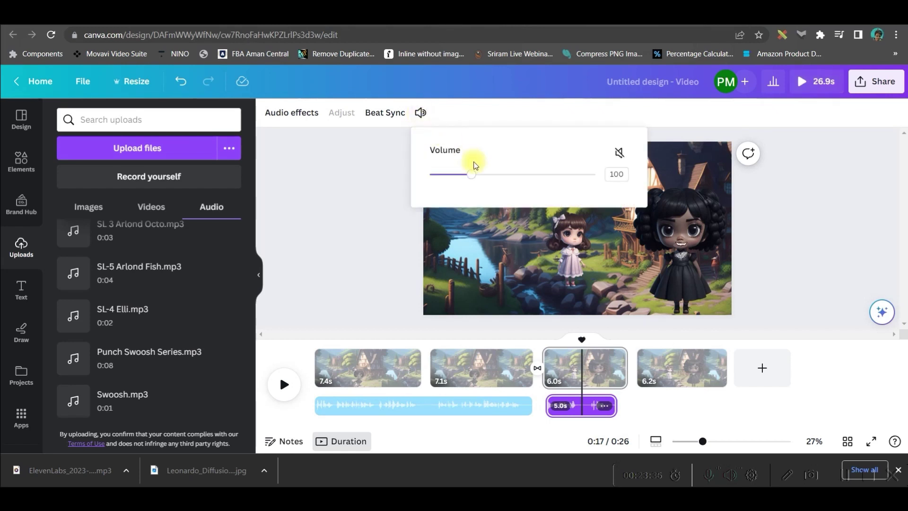
{"action": "left_click_drag", "start_coordinate": [518, 175], "coordinate": [511, 175]}
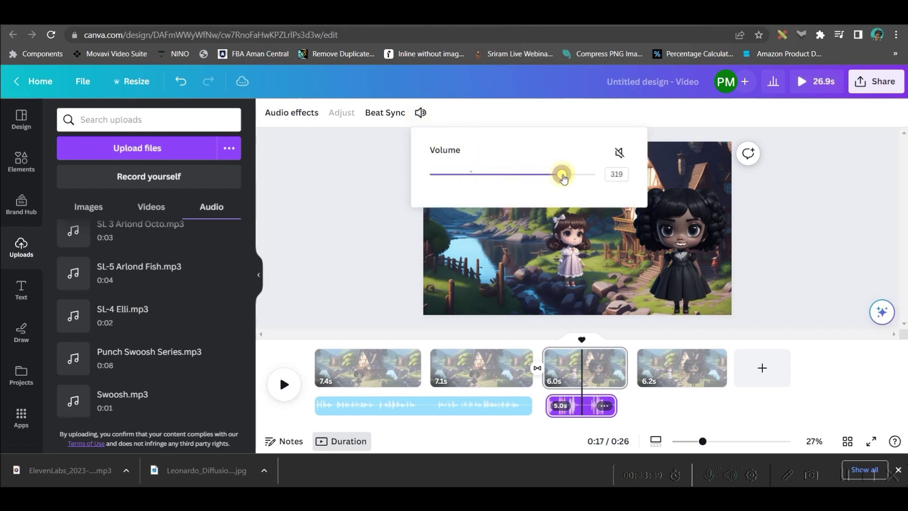
{"action": "left_click", "coordinate": [880, 152]}
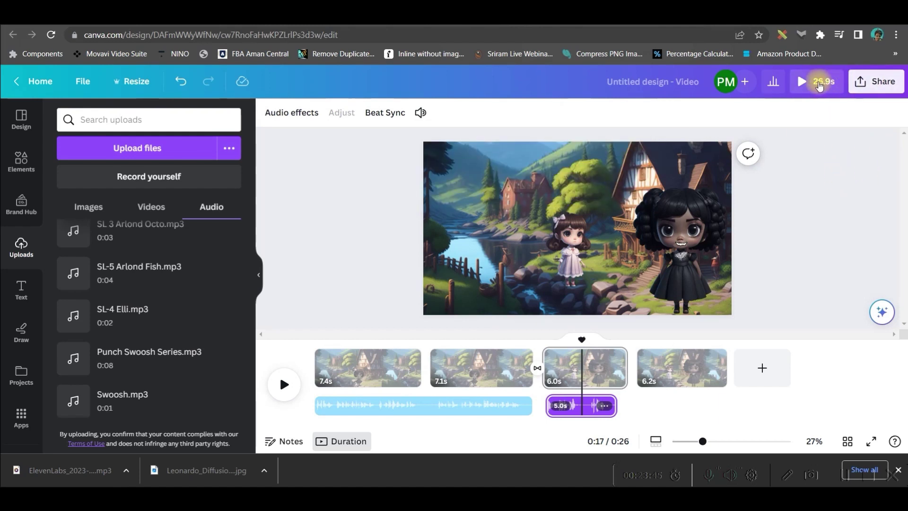
Download all four pages as a 1080p MP4 video
{"action": "left_click", "coordinate": [878, 84]}
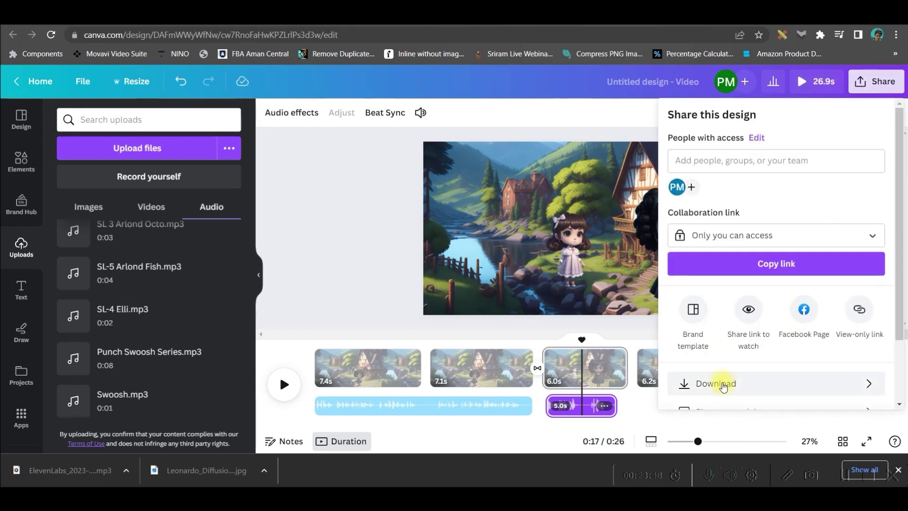
{"action": "left_click", "coordinate": [722, 386]}
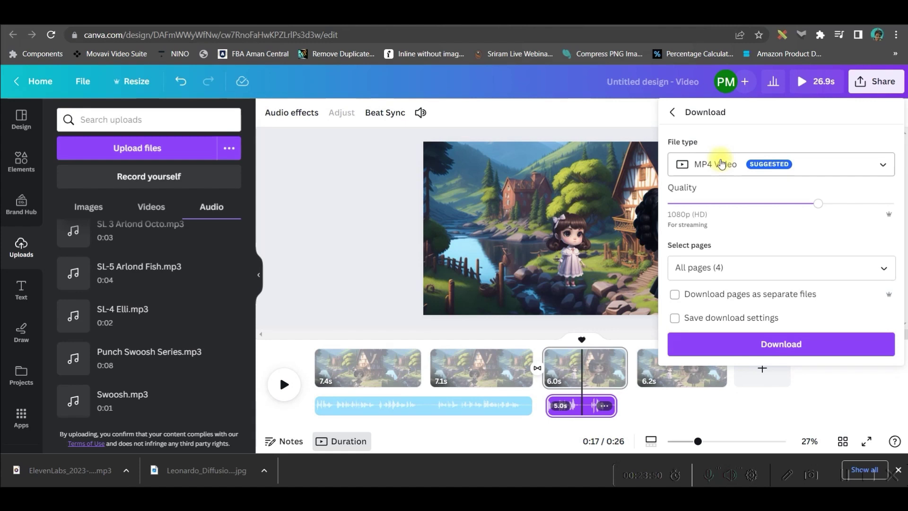
{"action": "left_click", "coordinate": [883, 267]}
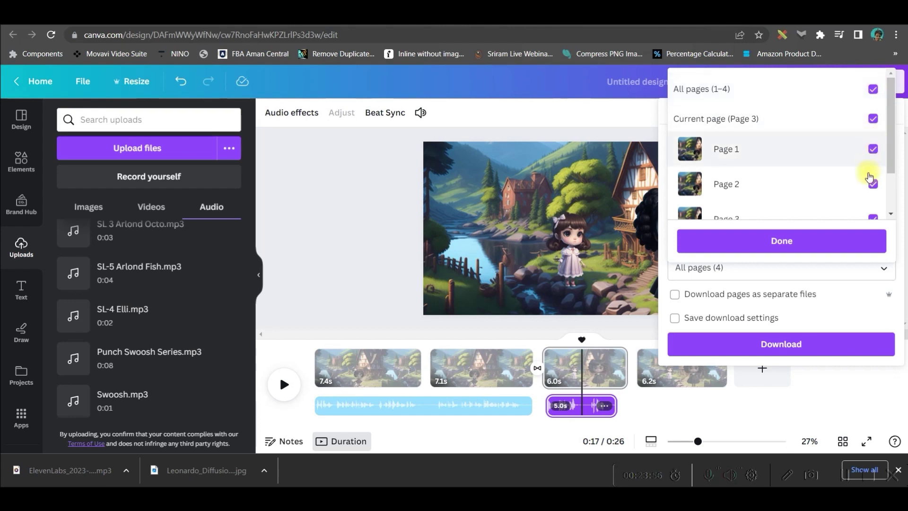
{"action": "left_click", "coordinate": [872, 90]}
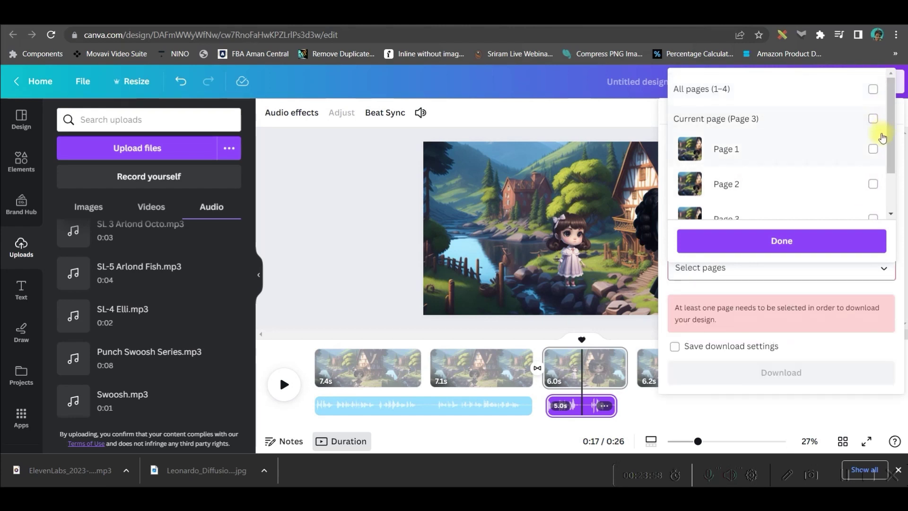
{"action": "left_click", "coordinate": [873, 119]}
{"action": "left_click", "coordinate": [872, 89]}
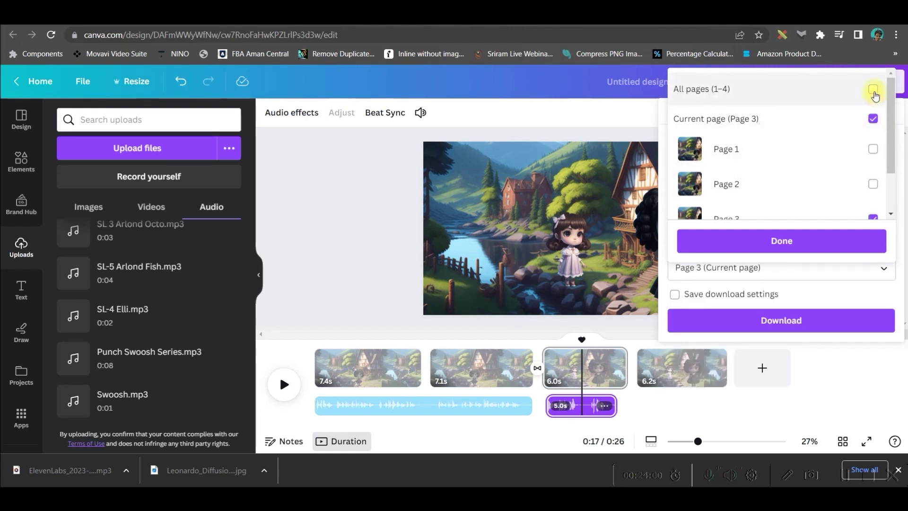
{"action": "left_click_drag", "start_coordinate": [892, 126], "coordinate": [893, 198]}
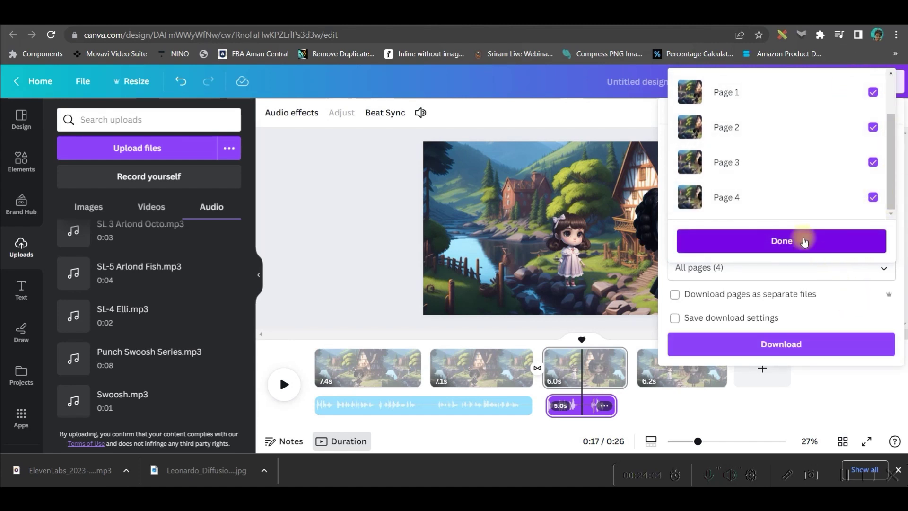
{"action": "left_click", "coordinate": [803, 241]}
{"action": "left_click", "coordinate": [789, 348]}
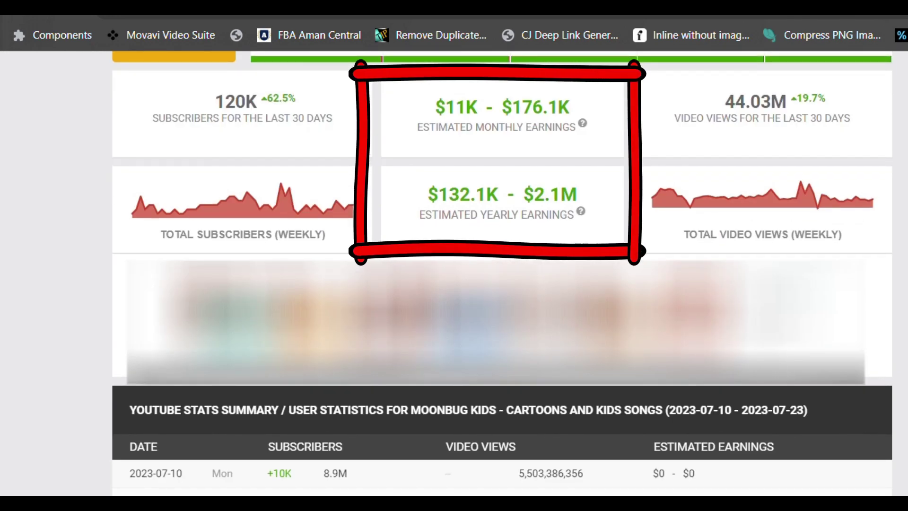
{"action": "scroll", "coordinate": [496, 284], "scroll_direction": "down", "scroll_amount": 3}
{"action": "scroll", "coordinate": [497, 284], "scroll_direction": "up", "scroll_amount": 6}
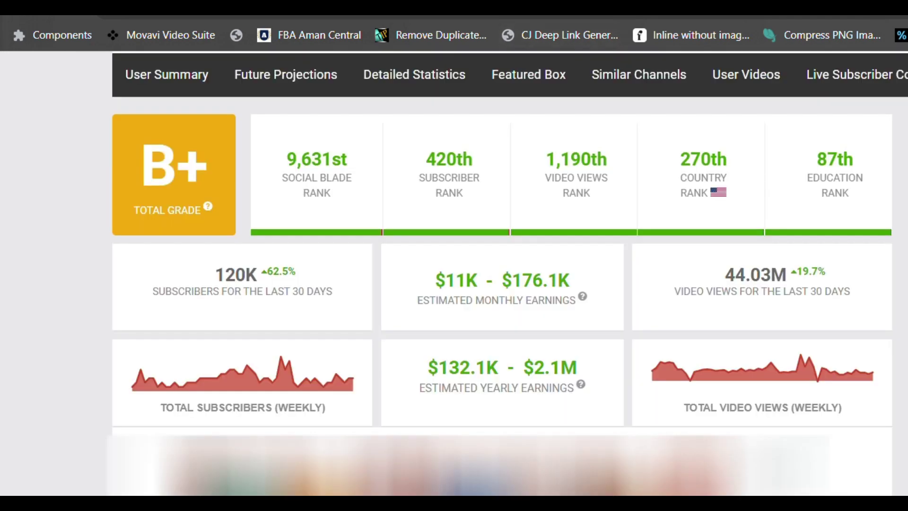